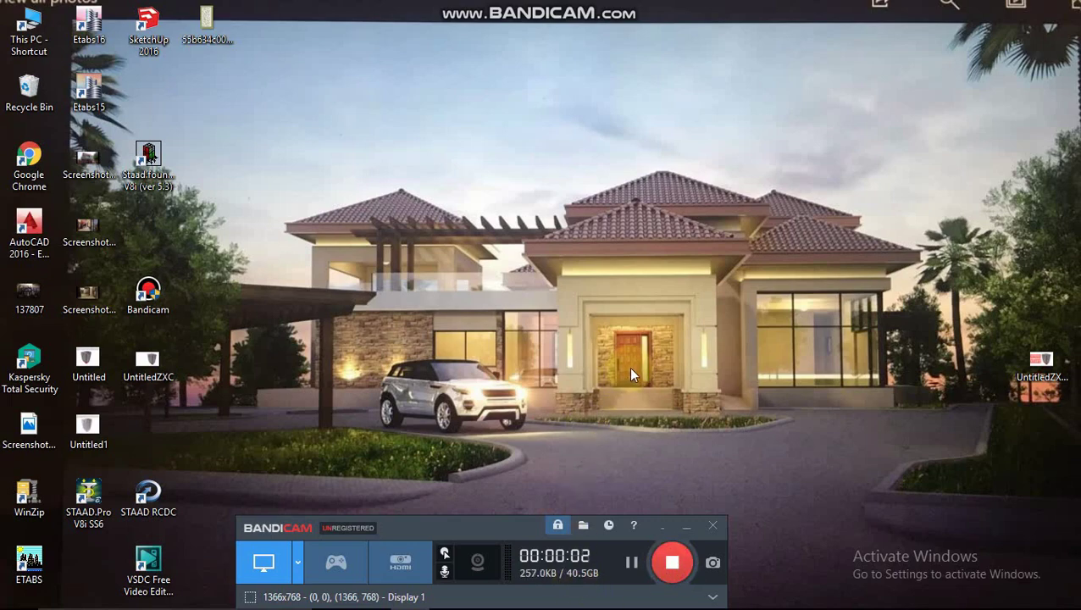
Step: Switch to ETABS and examine the multi-storey building model in the 3-D view from several positions and zoom levels
{"action": "left_click", "coordinate": [371, 600]}
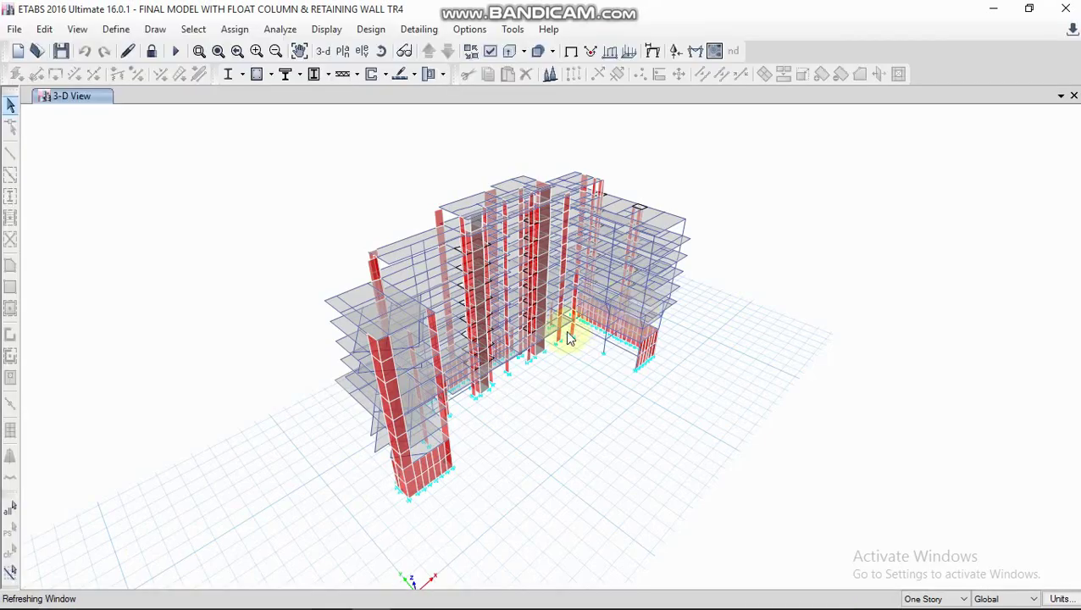
{"action": "middle_click_drag", "start_coordinate": [569, 339], "coordinate": [550, 362], "text": "shift"}
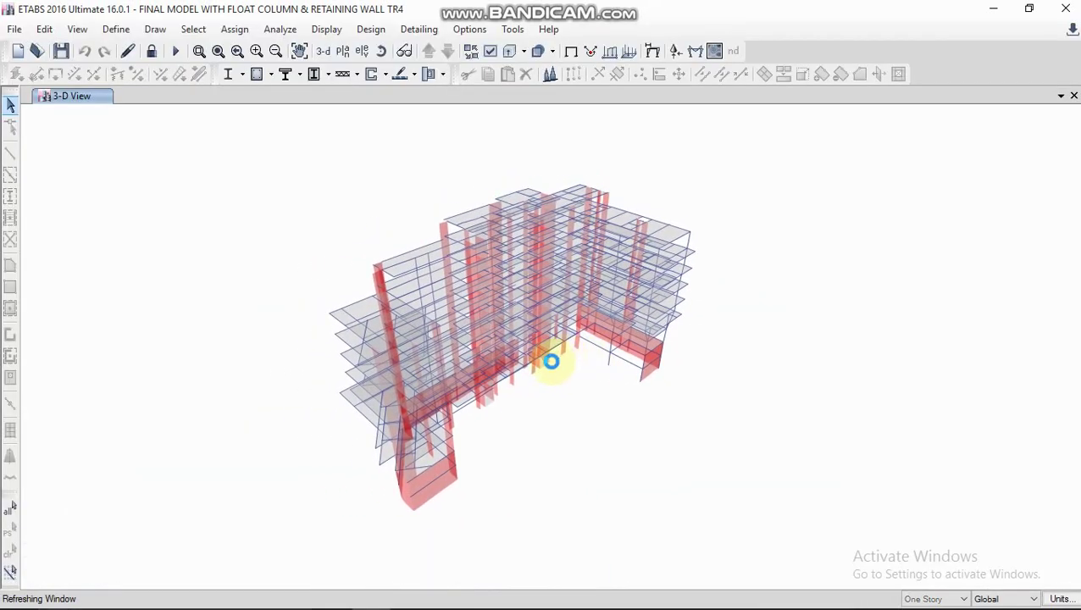
{"action": "left_click", "coordinate": [613, 366]}
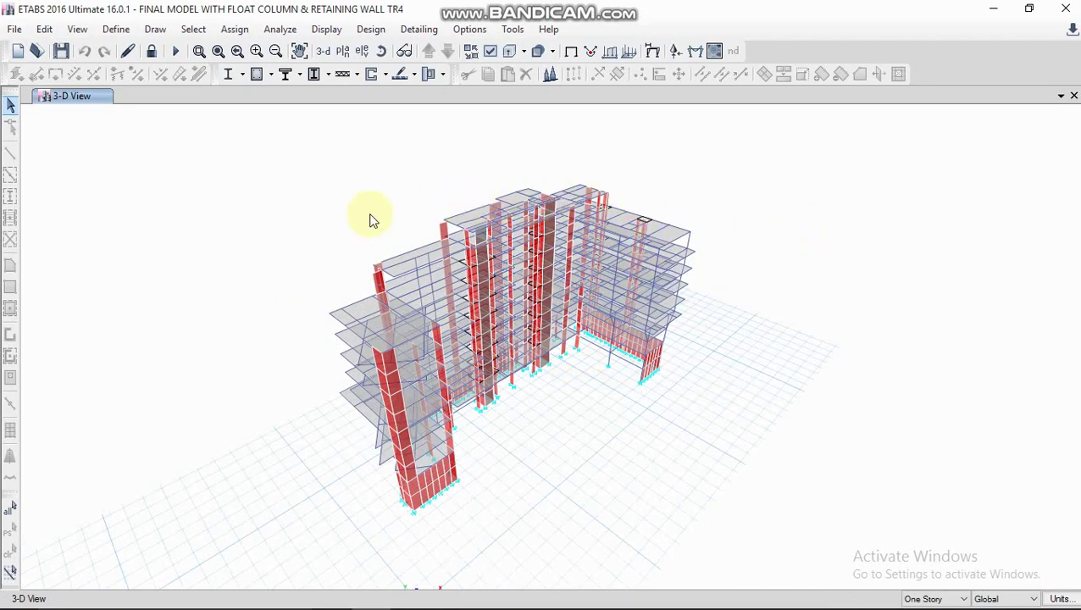
{"action": "middle_click_drag", "start_coordinate": [370, 214], "coordinate": [376, 208]}
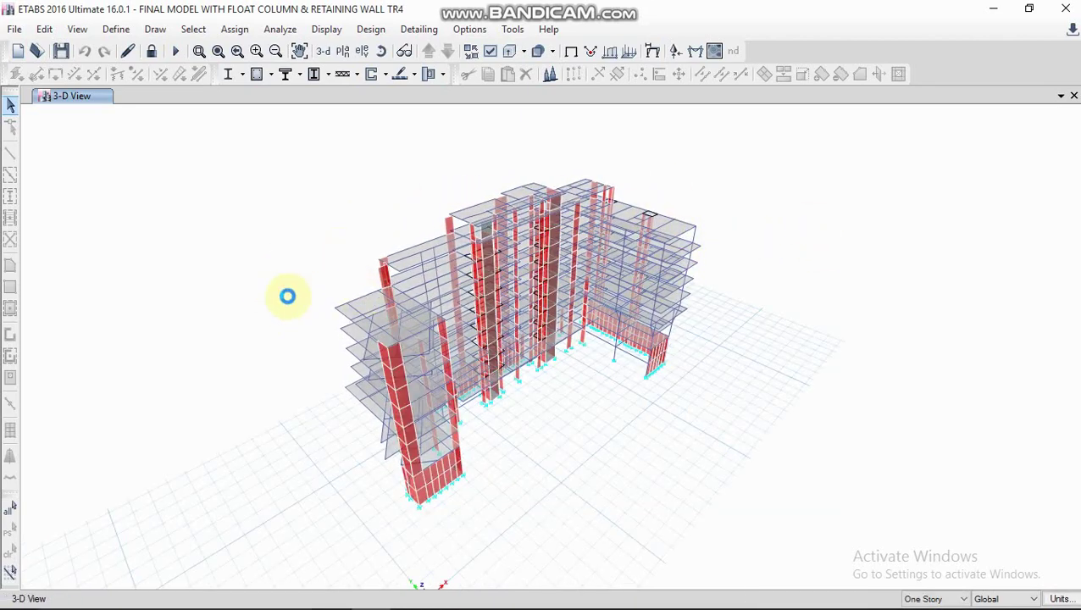
{"action": "mouse_move", "coordinate": [499, 216]}
{"action": "middle_mouse_down", "text": "shift"}
{"action": "mouse_move", "coordinate": [509, 246]}
{"action": "mouse_move", "coordinate": [485, 325]}
{"action": "middle_mouse_up", "text": "shift"}
{"action": "scroll", "coordinate": [500, 321], "scroll_direction": "up", "scroll_amount": 3}
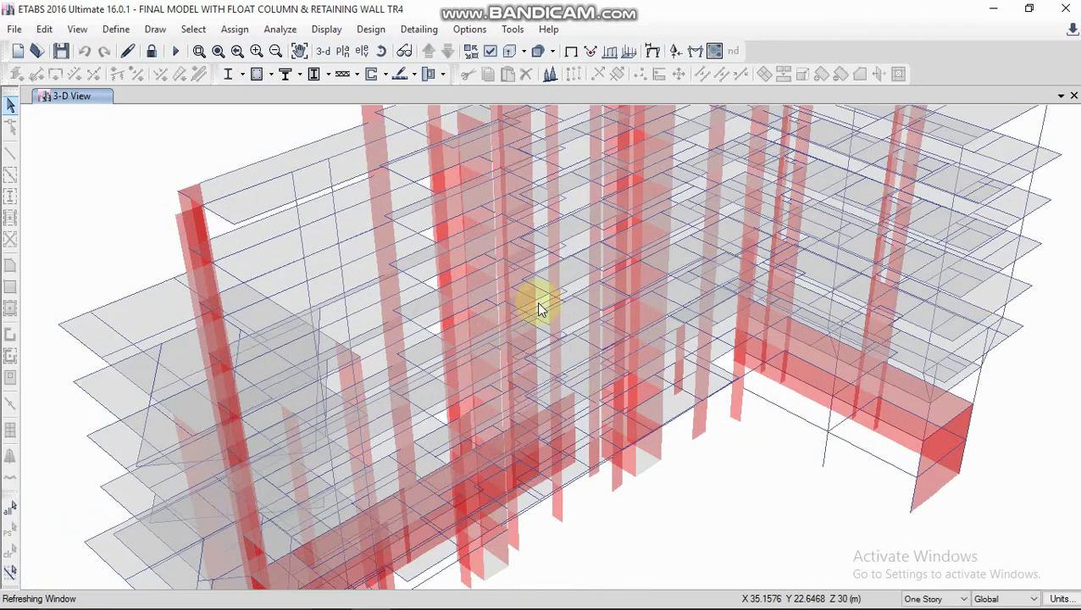
{"action": "scroll", "coordinate": [534, 313], "scroll_direction": "down", "scroll_amount": 4}
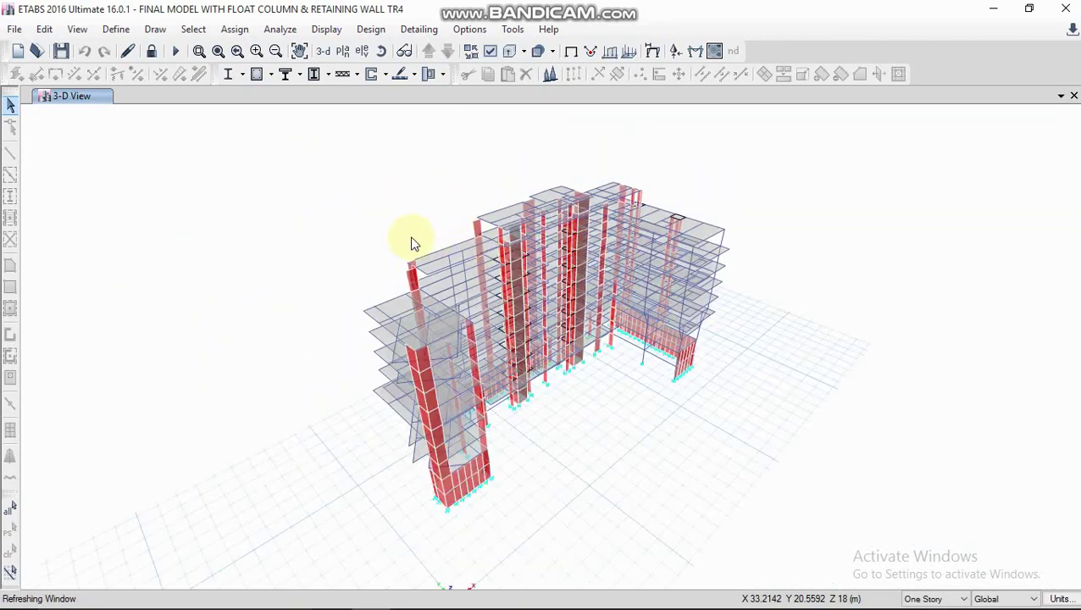
{"action": "middle_click_drag", "start_coordinate": [557, 171], "coordinate": [483, 163]}
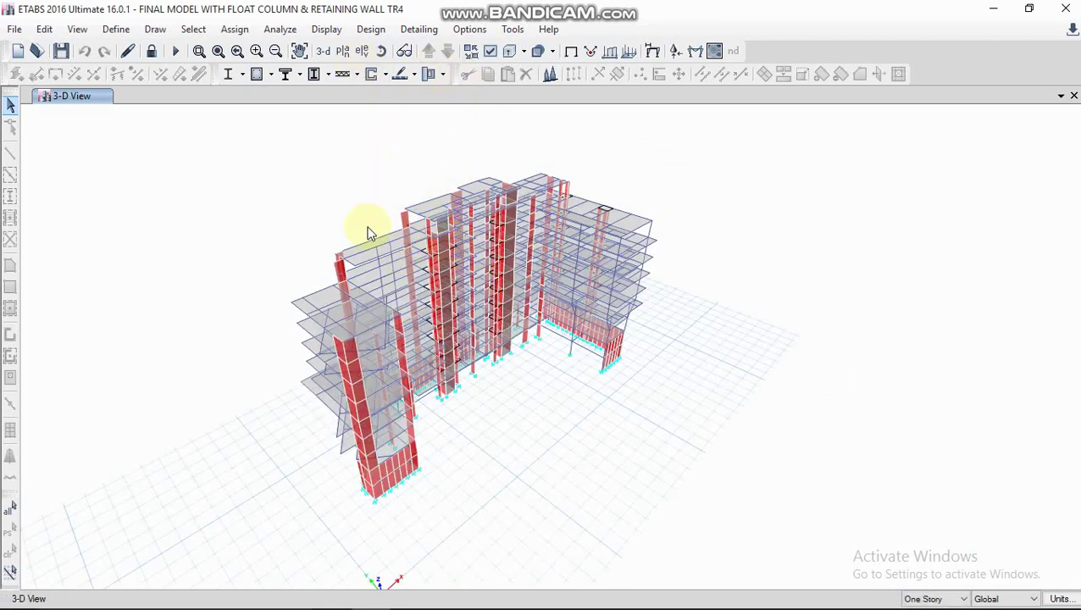
Step: Display the default plan view of story level FIRST and bring the whole floor into view
{"action": "left_click", "coordinate": [343, 51]}
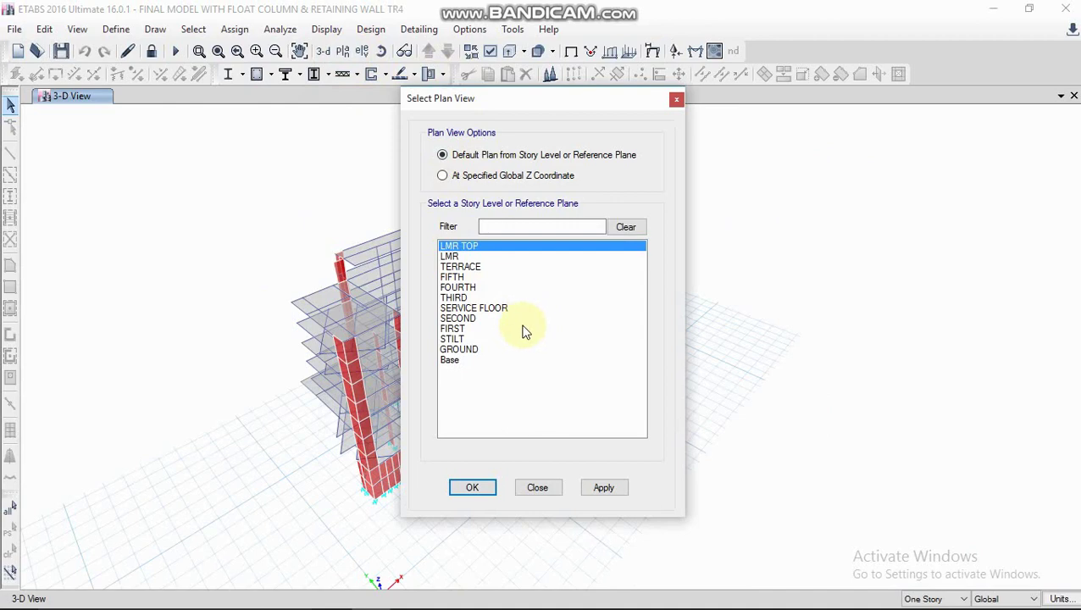
{"action": "left_click", "coordinate": [456, 329]}
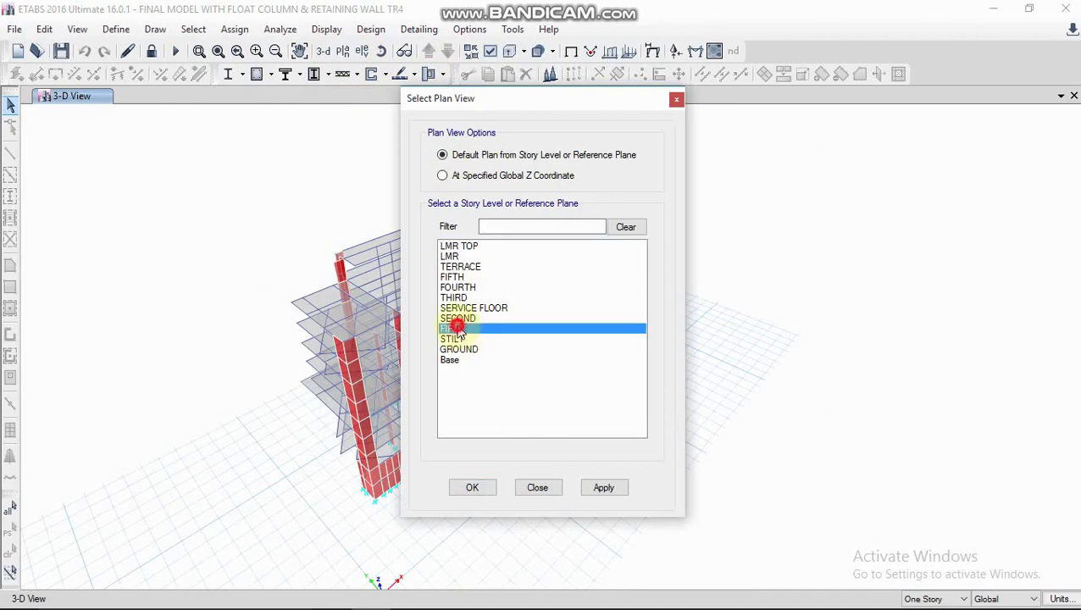
{"action": "left_click", "coordinate": [599, 489]}
{"action": "left_click", "coordinate": [473, 487]}
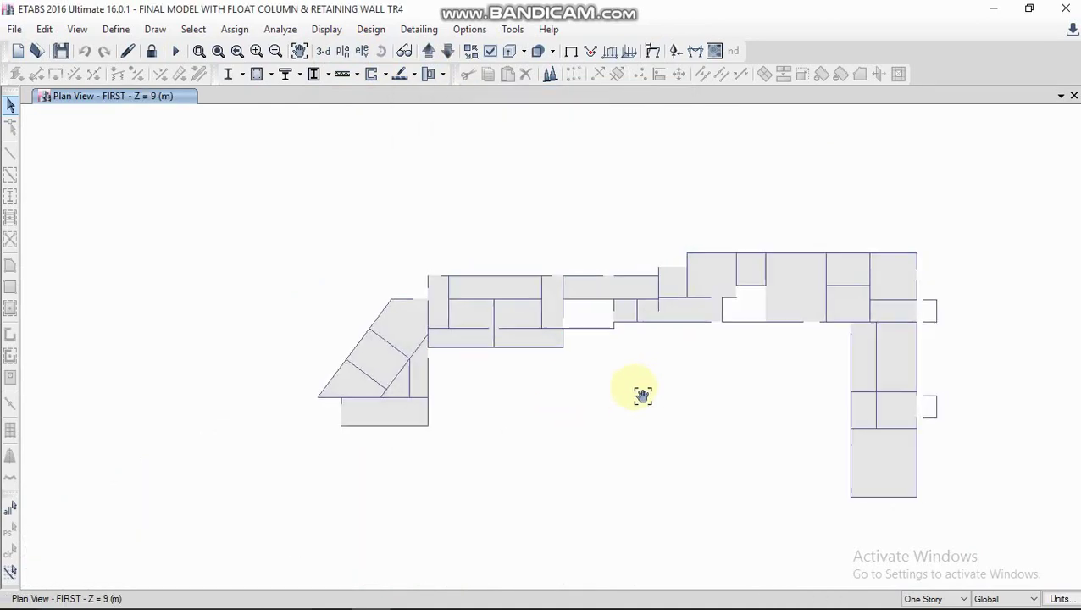
{"action": "left_click_drag", "start_coordinate": [643, 396], "coordinate": [477, 361]}
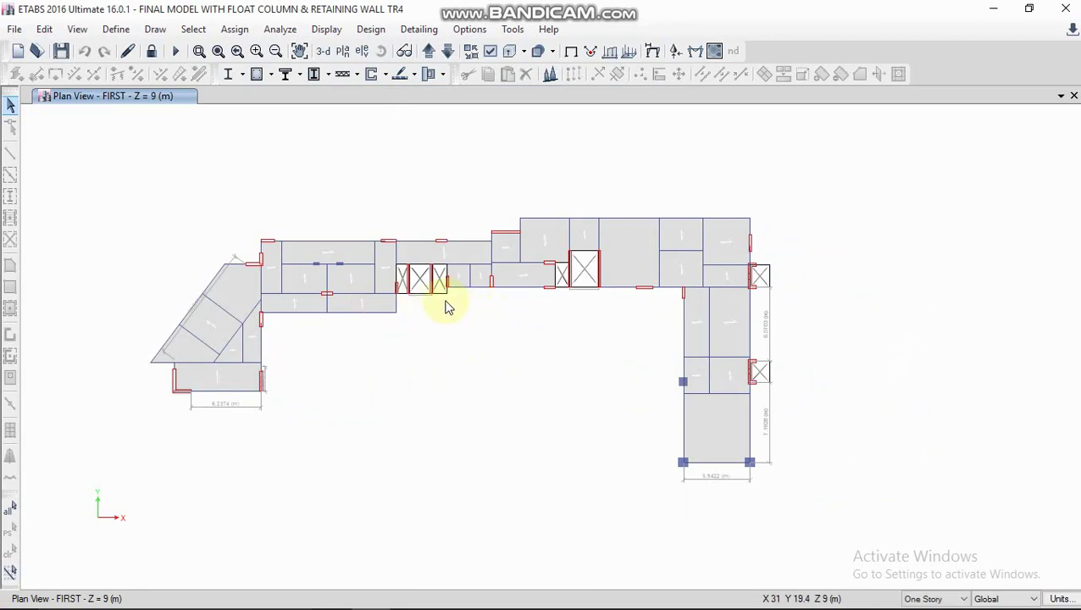
{"action": "middle_click_drag", "start_coordinate": [446, 301], "coordinate": [474, 294]}
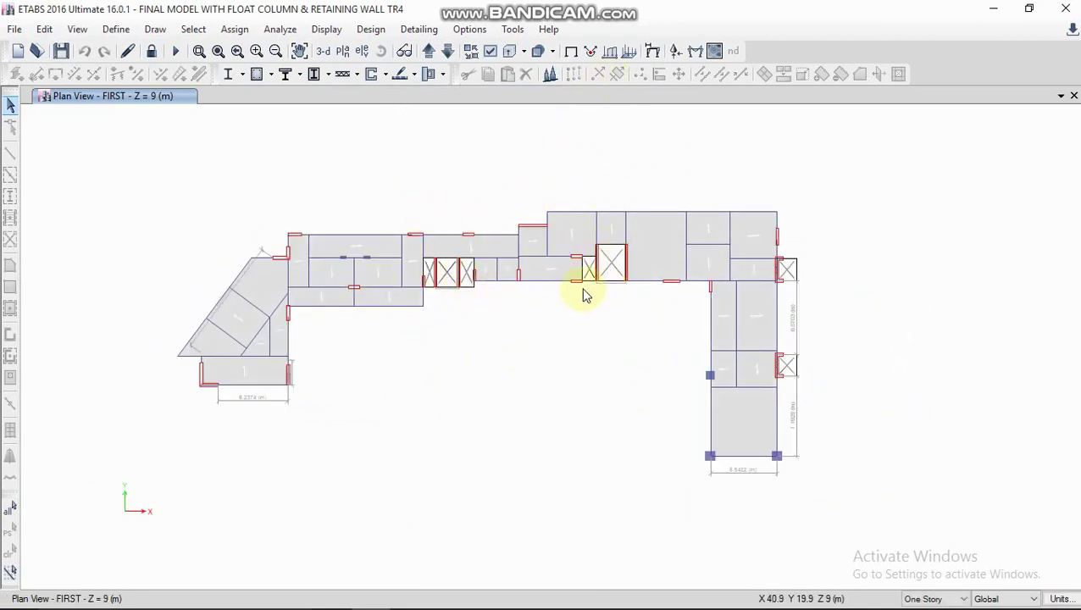
{"action": "middle_click_drag", "start_coordinate": [589, 296], "coordinate": [607, 302]}
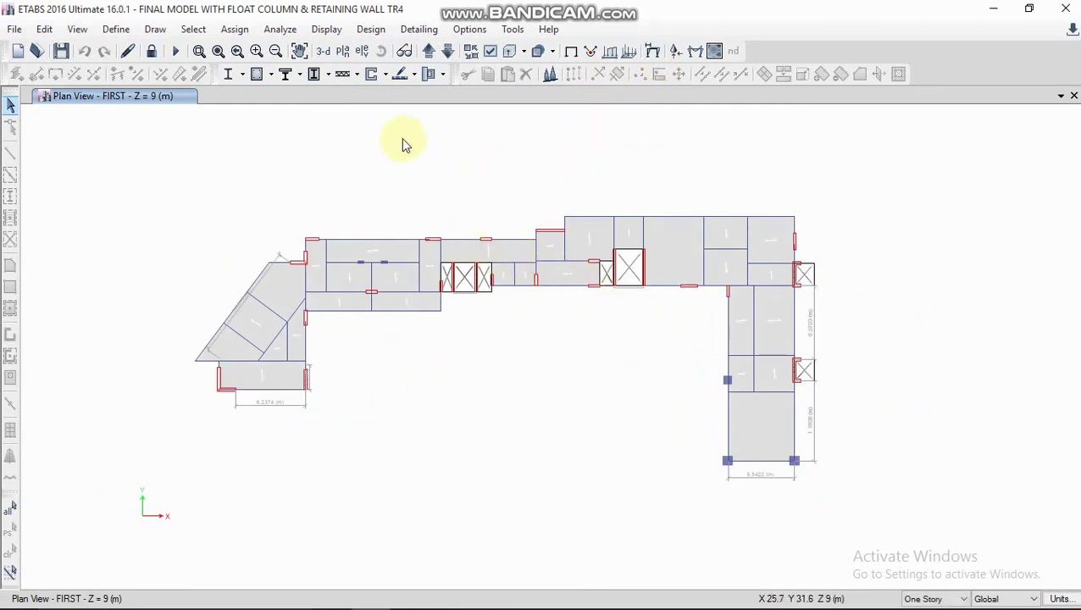
Step: Start a frame/pier/spandrel/link force diagram and choose the LSMENV load combination for it
{"action": "left_click", "coordinate": [328, 31]}
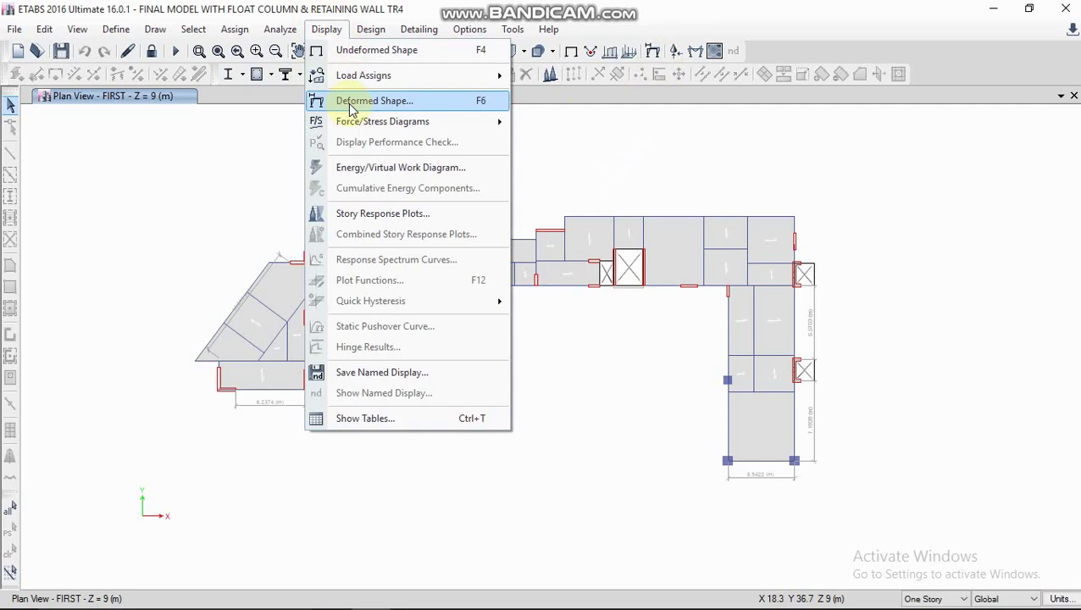
{"action": "mouse_move", "coordinate": [434, 131]}
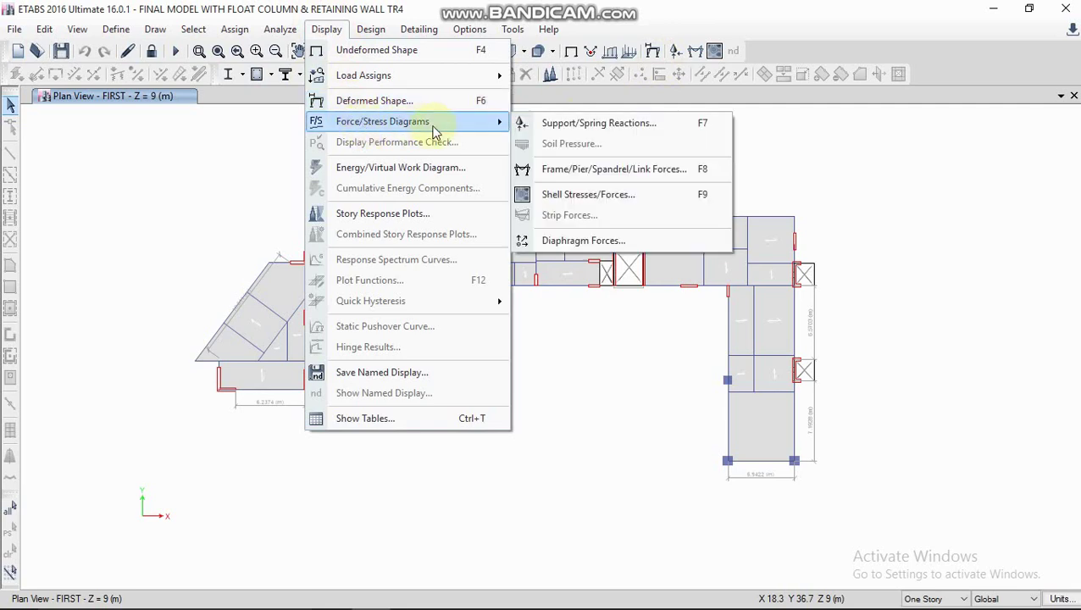
{"action": "left_click", "coordinate": [596, 174]}
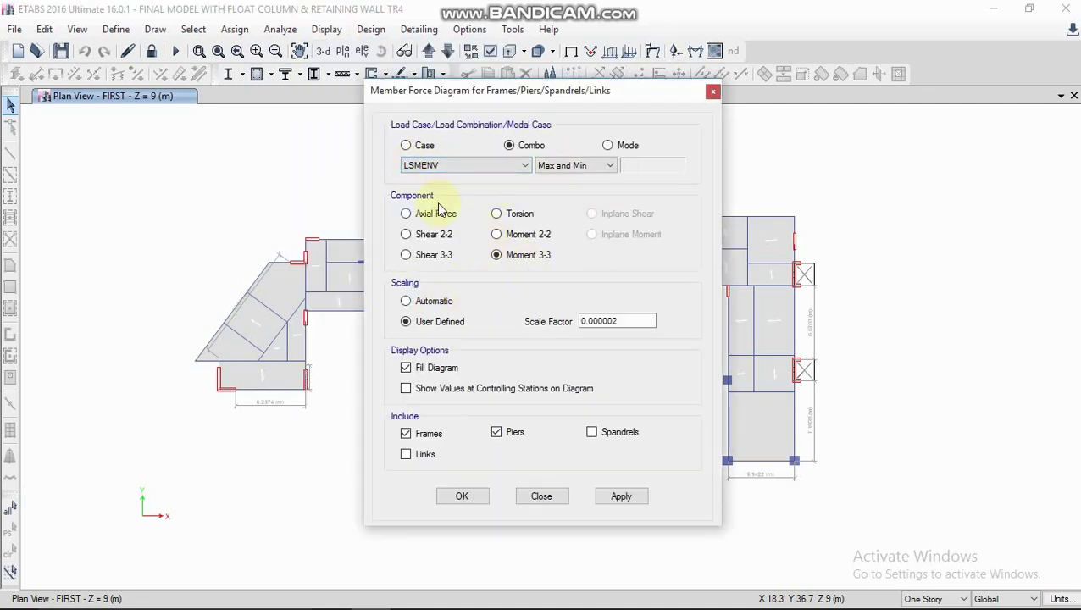
{"action": "left_click", "coordinate": [438, 152]}
{"action": "left_click", "coordinate": [514, 144]}
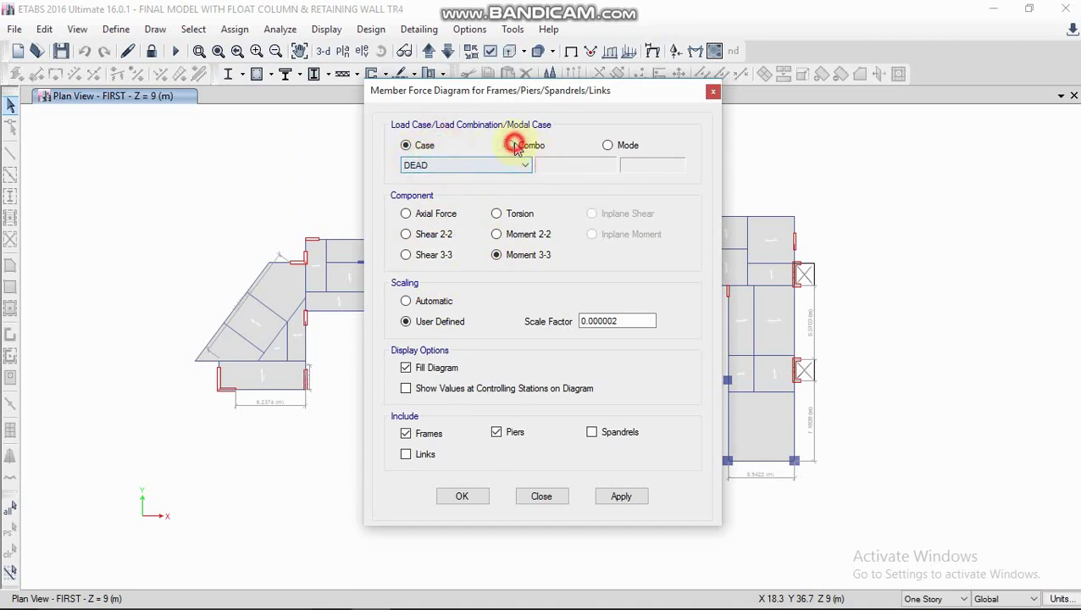
{"action": "left_click", "coordinate": [506, 167]}
{"action": "scroll", "coordinate": [475, 279], "scroll_direction": "down", "scroll_amount": 1}
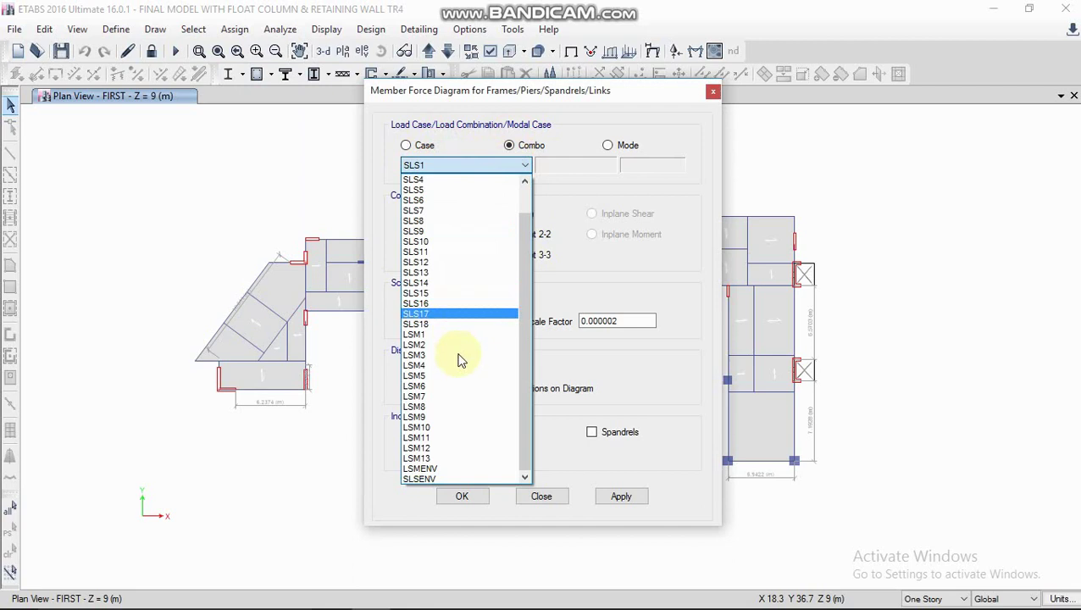
{"action": "left_click", "coordinate": [431, 469]}
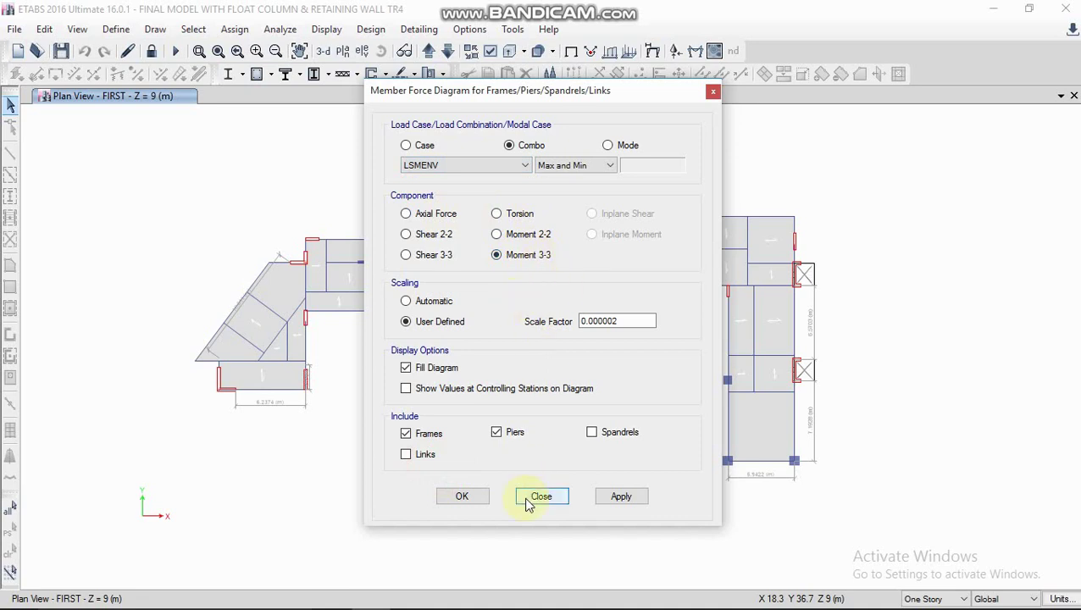
Step: Exclude piers from the force diagram and display the filled Moment 3-3 diagram for frames only
{"action": "left_click", "coordinate": [512, 435]}
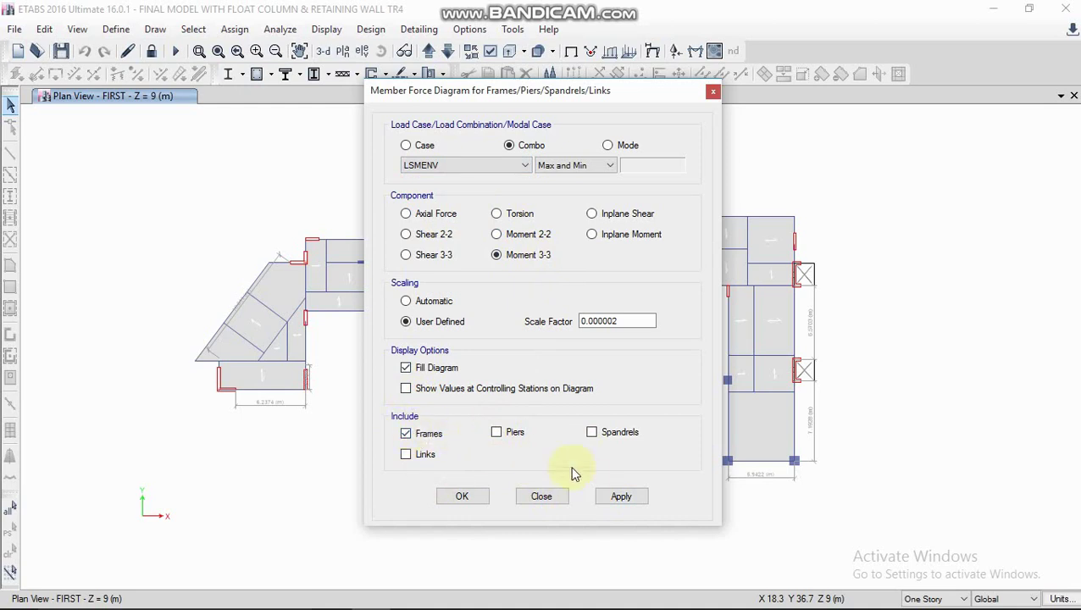
{"action": "left_click", "coordinate": [599, 496]}
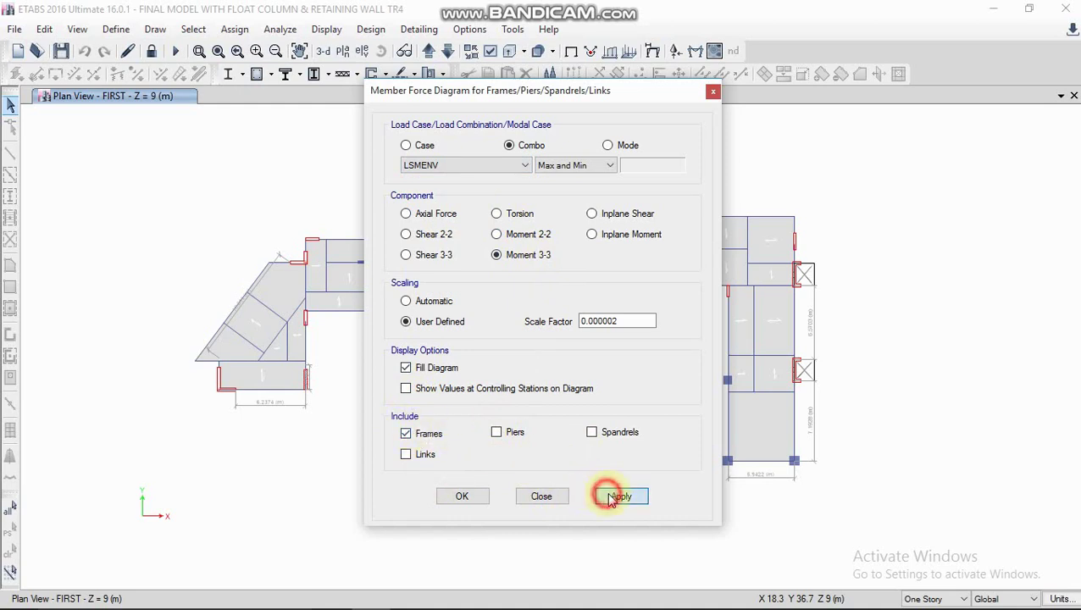
{"action": "left_click", "coordinate": [473, 500]}
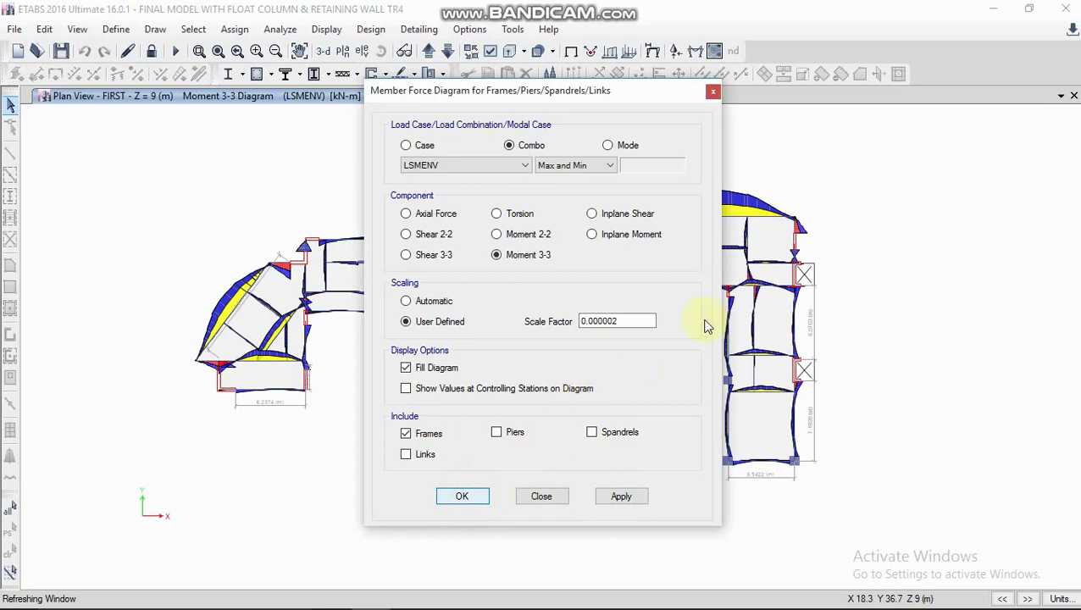
Step: Examine the Moment 3-3 diagram of the long outer beam in the plan's angled wing
{"action": "scroll", "coordinate": [305, 290], "scroll_direction": "up", "scroll_amount": 3}
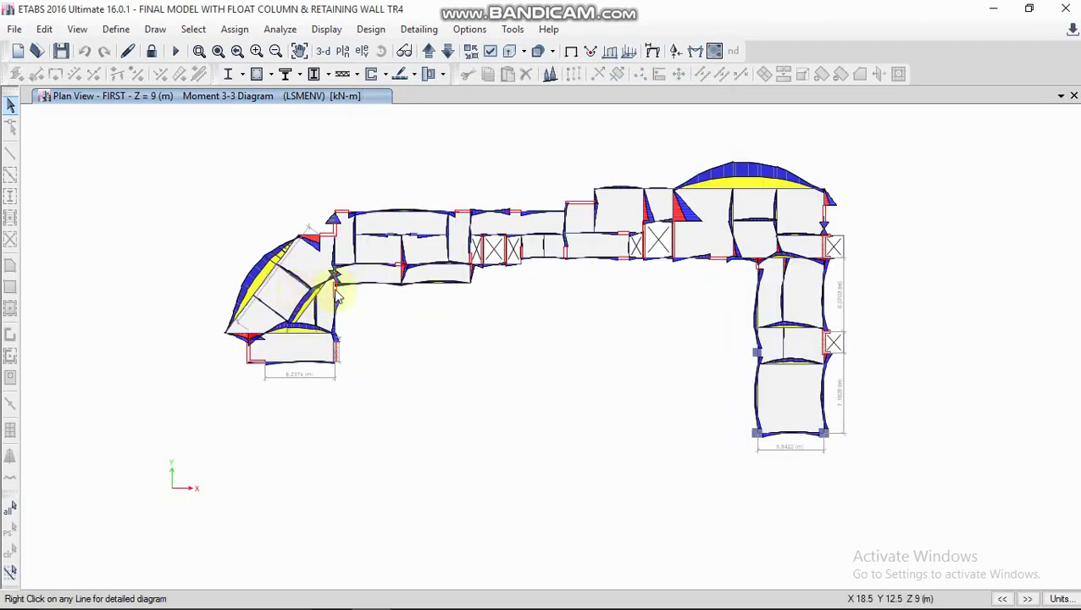
{"action": "scroll", "coordinate": [302, 284], "scroll_direction": "down", "scroll_amount": 5}
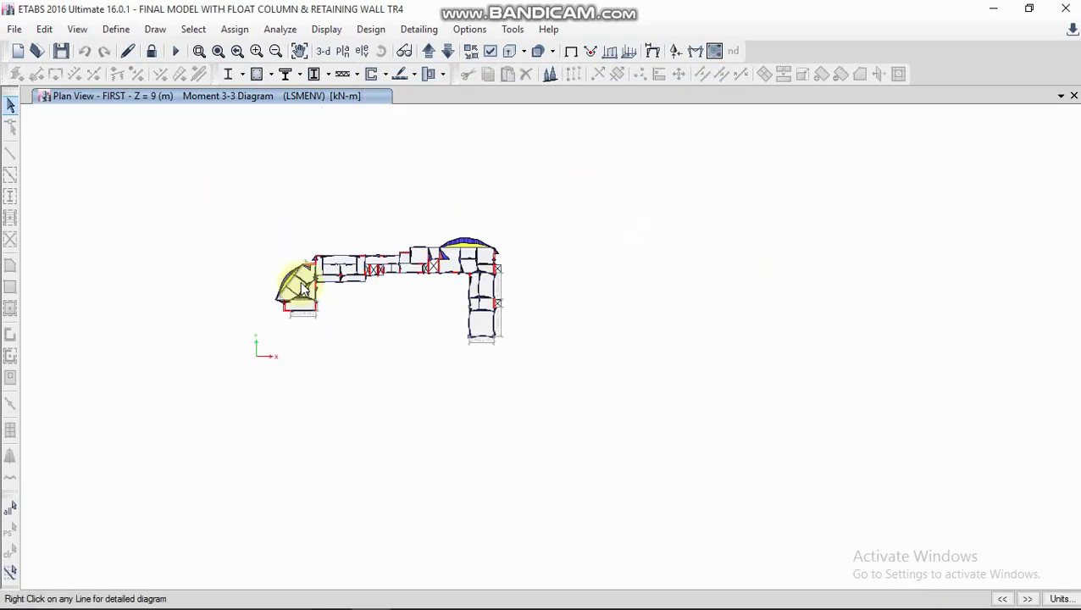
{"action": "scroll", "coordinate": [292, 276], "scroll_direction": "up", "scroll_amount": 5}
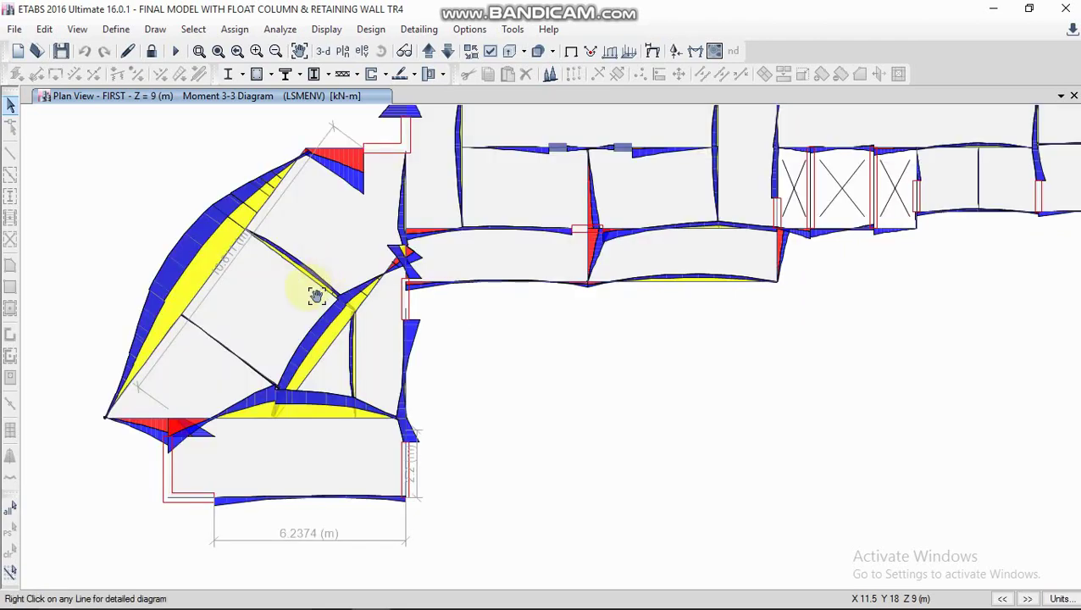
{"action": "middle_click_drag", "start_coordinate": [258, 296], "coordinate": [321, 275]}
{"action": "left_click", "coordinate": [256, 271]}
{"action": "left_click", "coordinate": [268, 252]}
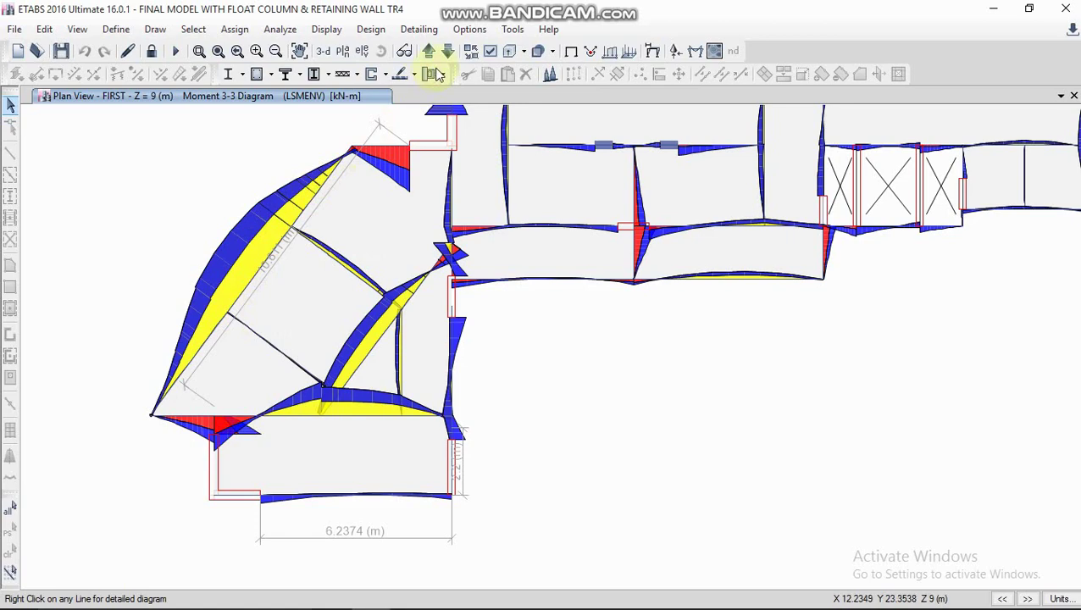
Step: Change the text color in the graphics display colors to black
{"action": "left_click", "coordinate": [470, 29]}
{"action": "mouse_move", "coordinate": [509, 167]}
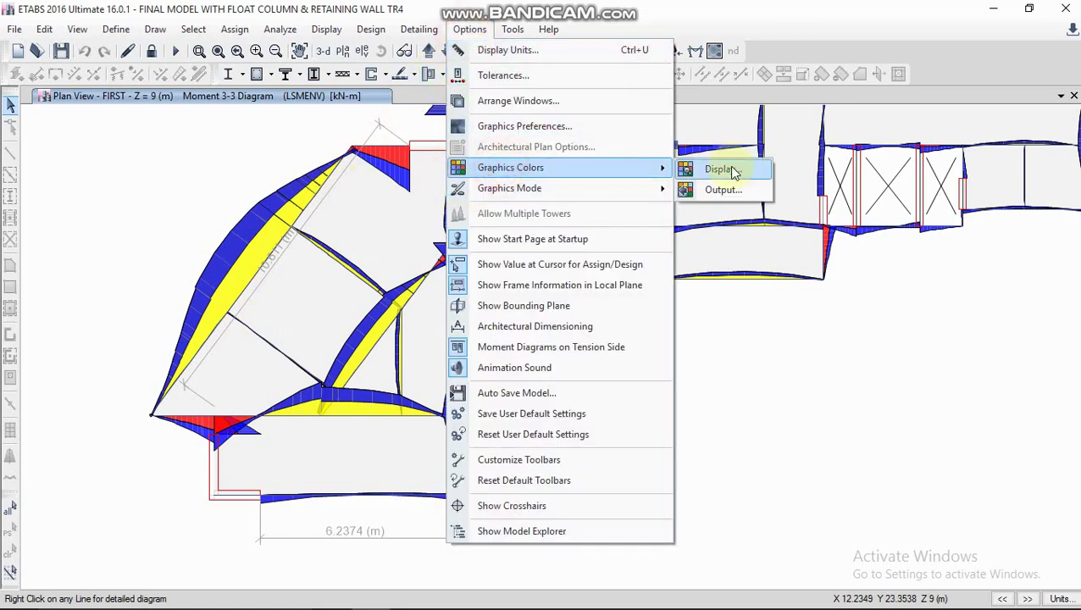
{"action": "left_click", "coordinate": [727, 170]}
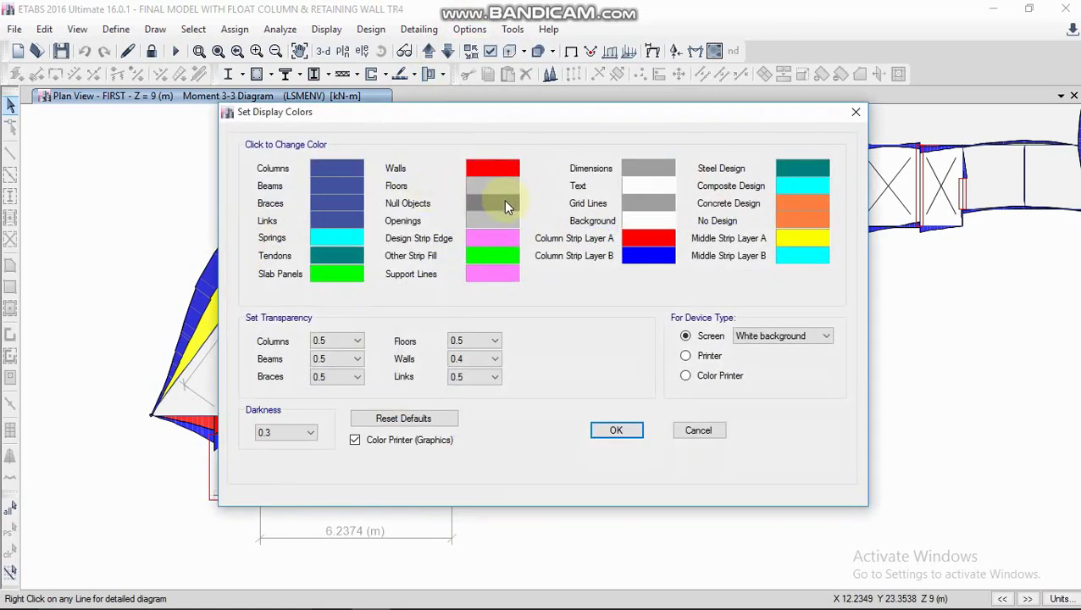
{"action": "left_click", "coordinate": [648, 188]}
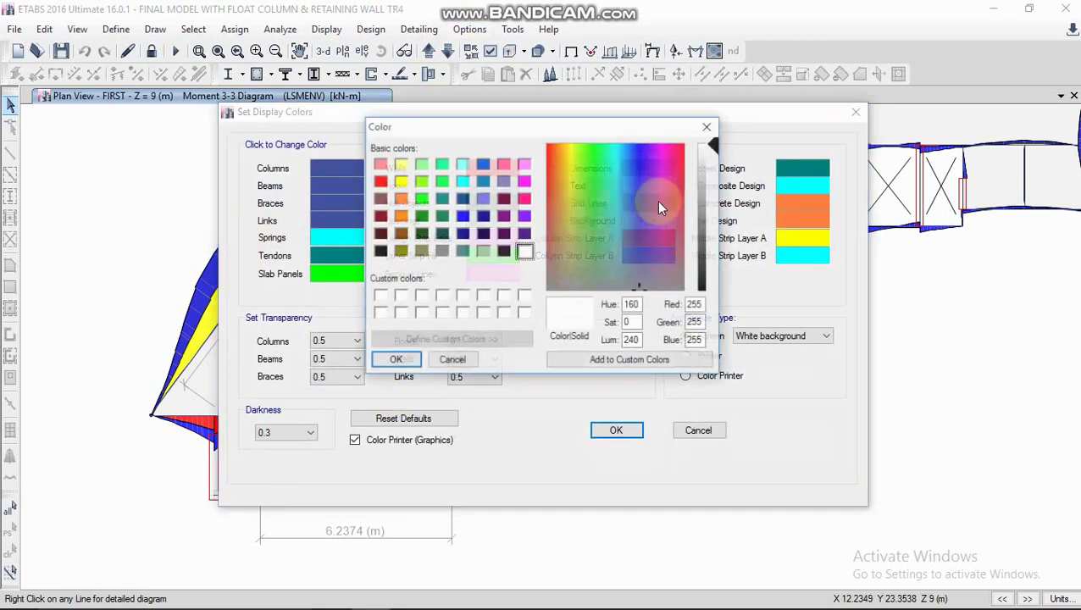
{"action": "left_click", "coordinate": [379, 251]}
{"action": "left_click", "coordinate": [394, 362]}
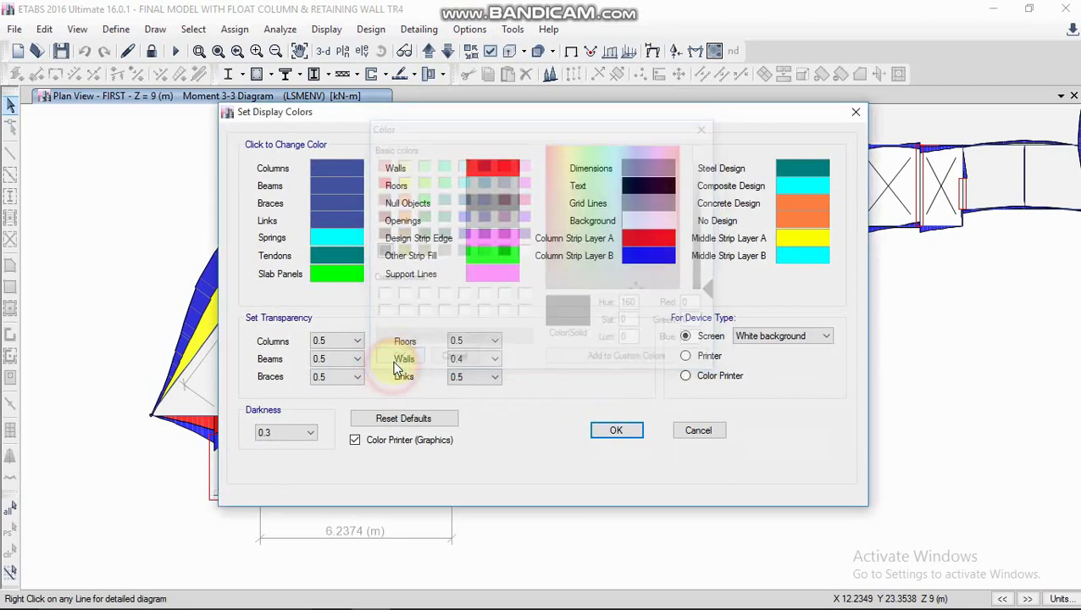
{"action": "left_click", "coordinate": [625, 424]}
Step: Read moment values along the angled wing's beams, then inspect beam B100's detailed shear and moment diagrams
{"action": "mouse_move", "coordinate": [264, 265]}
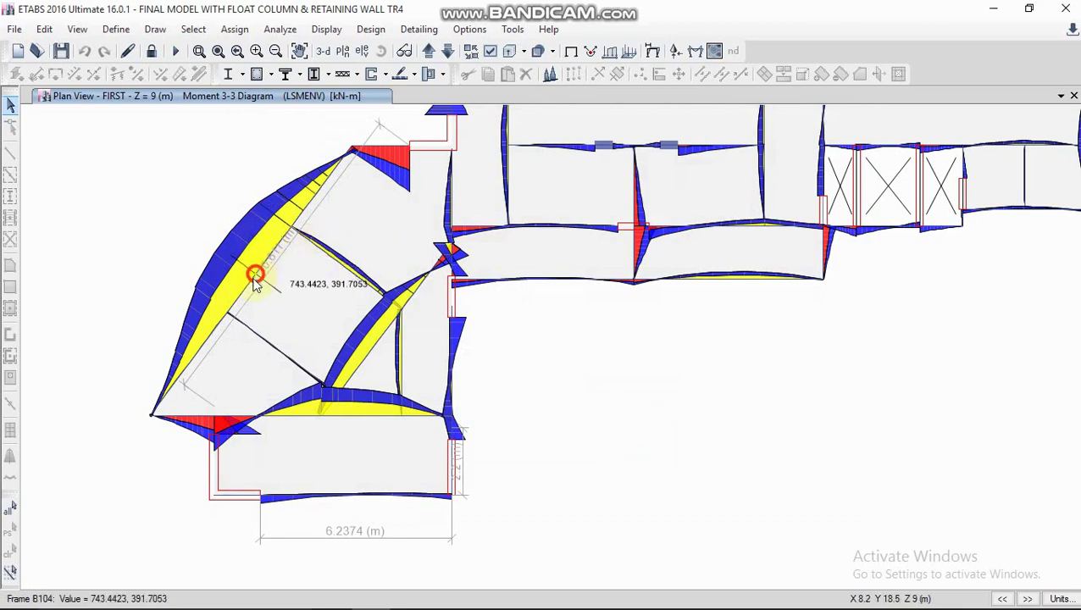
{"action": "mouse_move", "coordinate": [186, 368]}
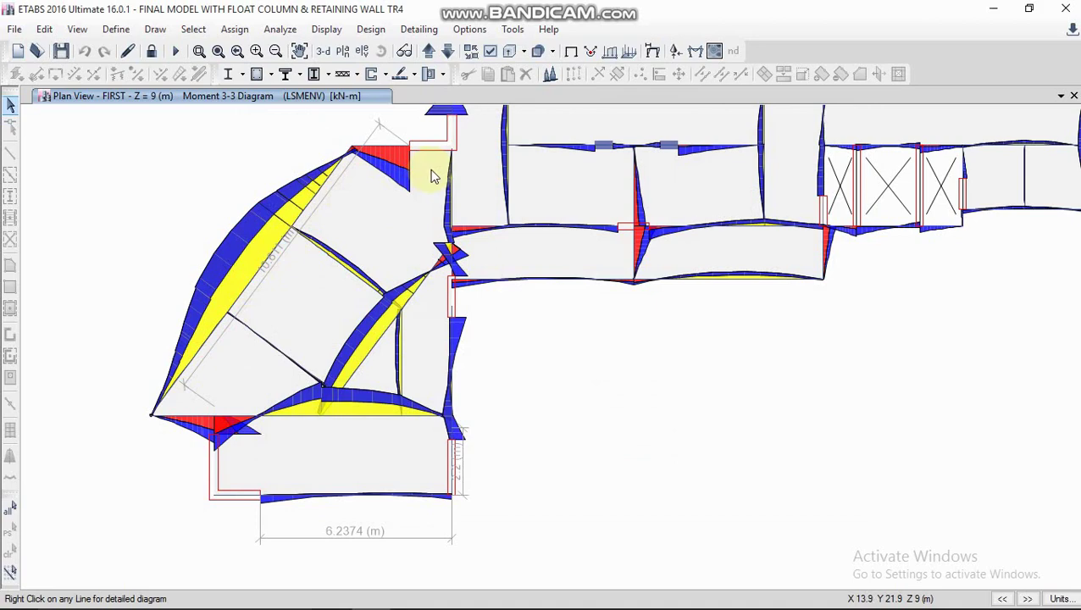
{"action": "middle_click_drag", "start_coordinate": [466, 179], "coordinate": [345, 198]}
{"action": "mouse_move", "coordinate": [426, 249]}
{"action": "middle_click_drag", "start_coordinate": [551, 256], "coordinate": [325, 256]}
{"action": "middle_click_drag", "start_coordinate": [731, 231], "coordinate": [825, 235]}
{"action": "middle_click_drag", "start_coordinate": [424, 237], "coordinate": [794, 199]}
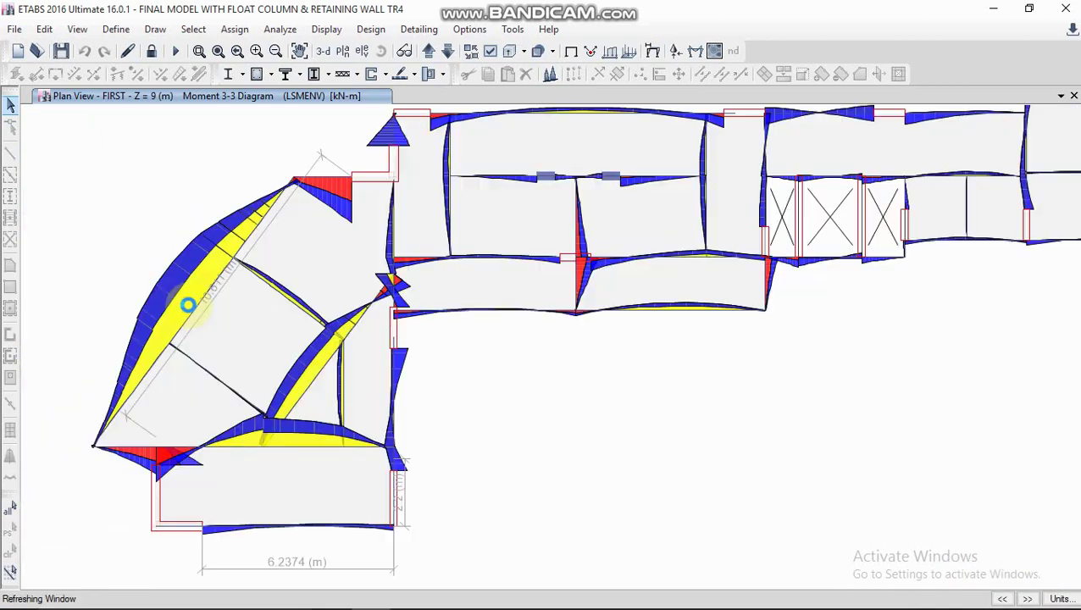
{"action": "right_click", "coordinate": [330, 370]}
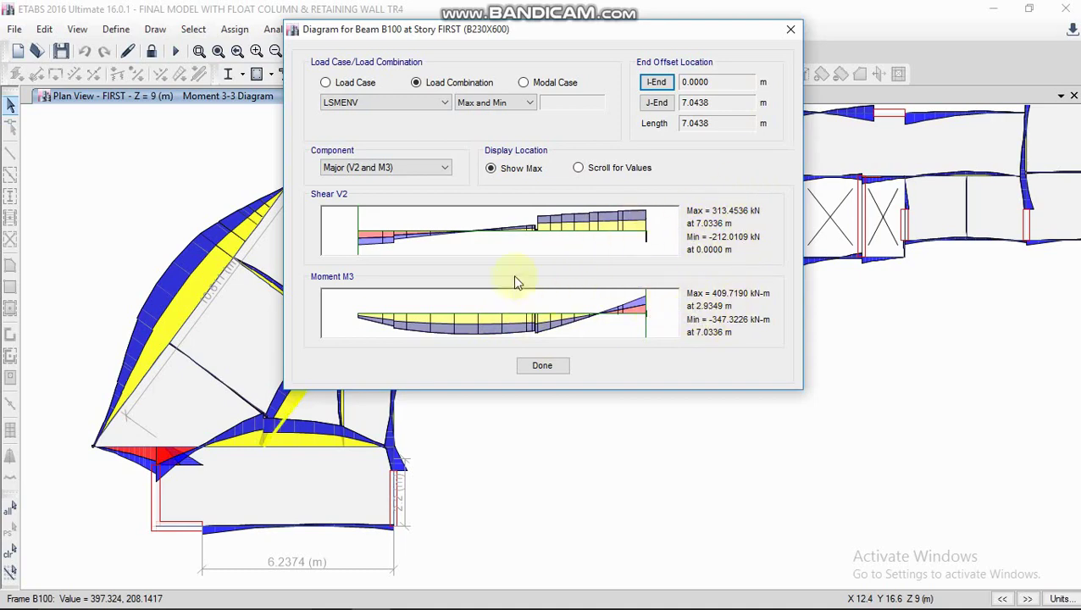
{"action": "left_click", "coordinate": [789, 31]}
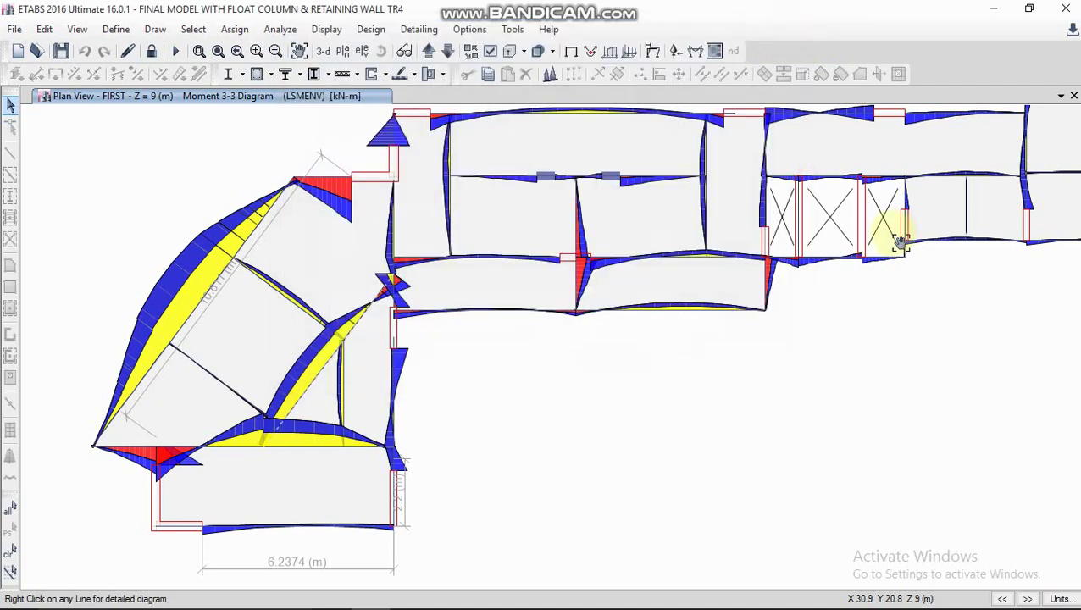
Step: Inspect the detailed major shear and moment diagrams of beam B125 in the plan's southeast wing
{"action": "scroll", "coordinate": [498, 285], "scroll_direction": "down", "scroll_amount": 5}
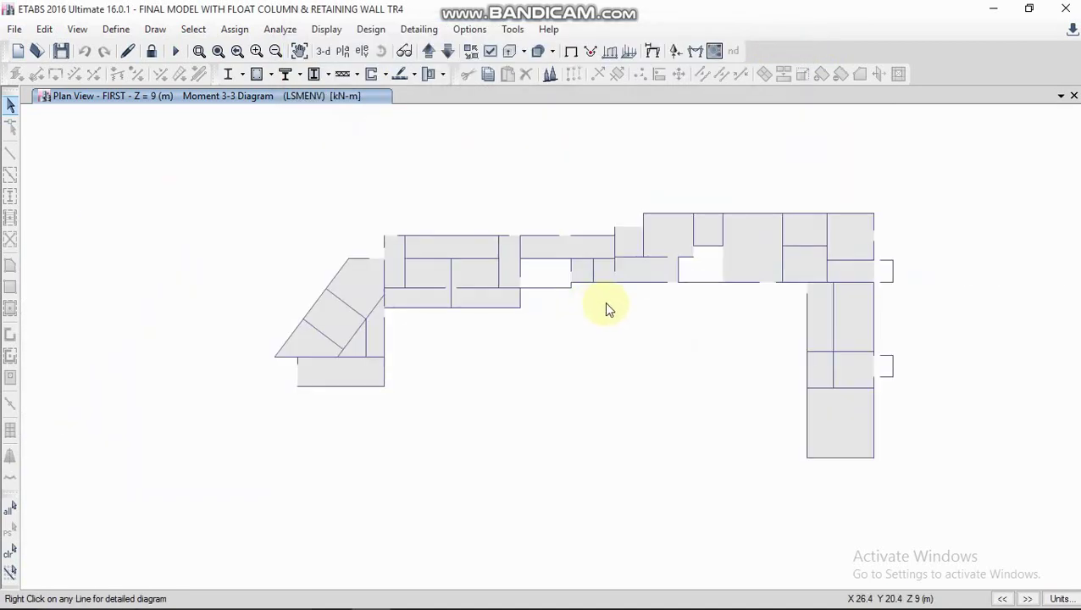
{"action": "scroll", "coordinate": [703, 289], "scroll_direction": "up", "scroll_amount": 5}
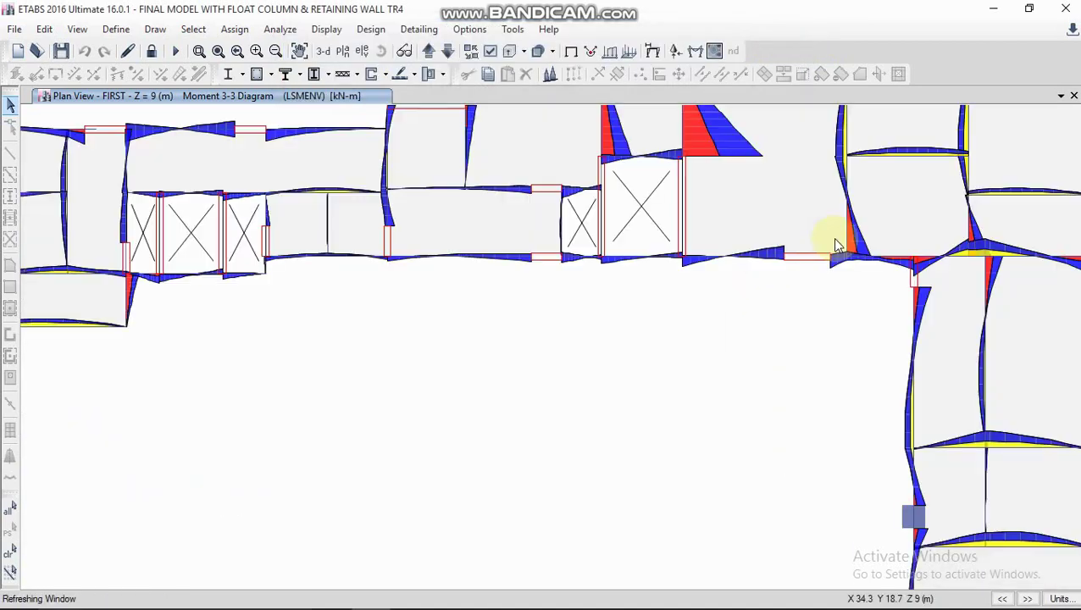
{"action": "middle_click_drag", "start_coordinate": [836, 245], "coordinate": [560, 233]}
{"action": "middle_click_drag", "start_coordinate": [677, 386], "coordinate": [724, 290]}
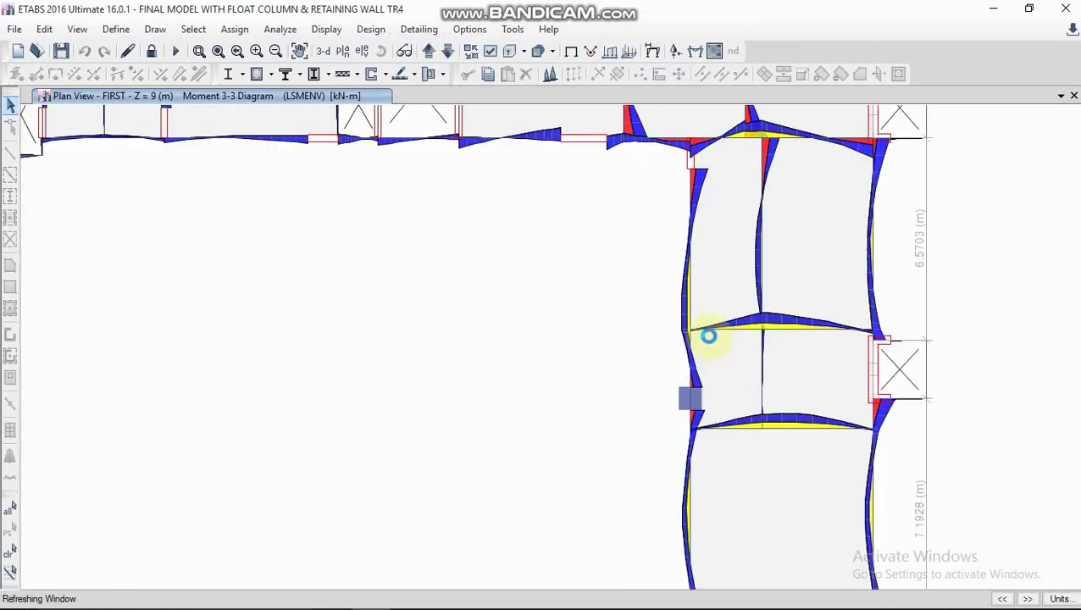
{"action": "right_click", "coordinate": [784, 330]}
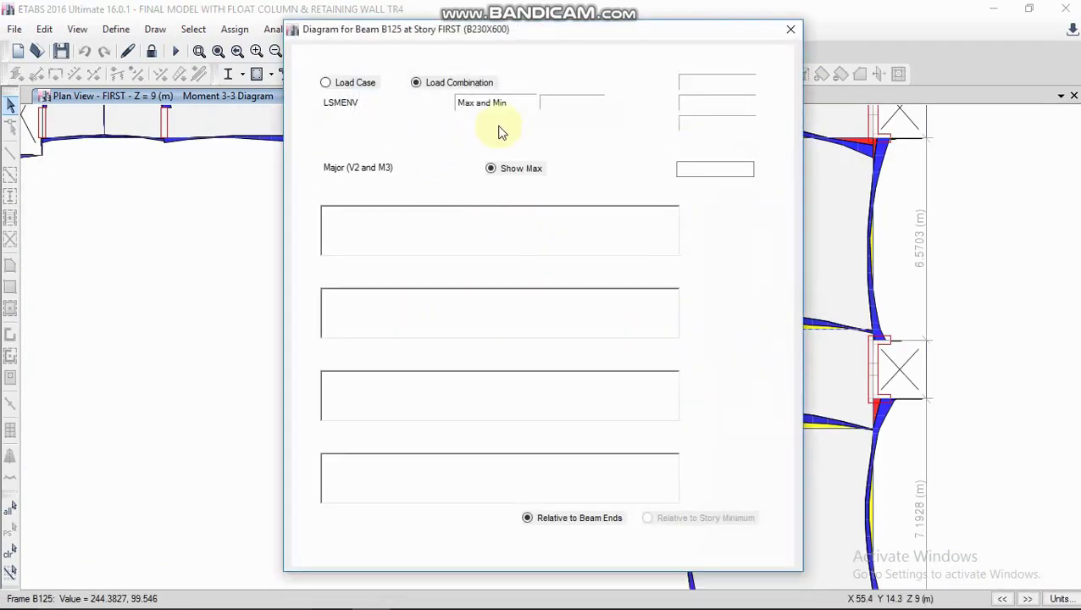
{"action": "left_click_drag", "start_coordinate": [591, 40], "coordinate": [533, 82]}
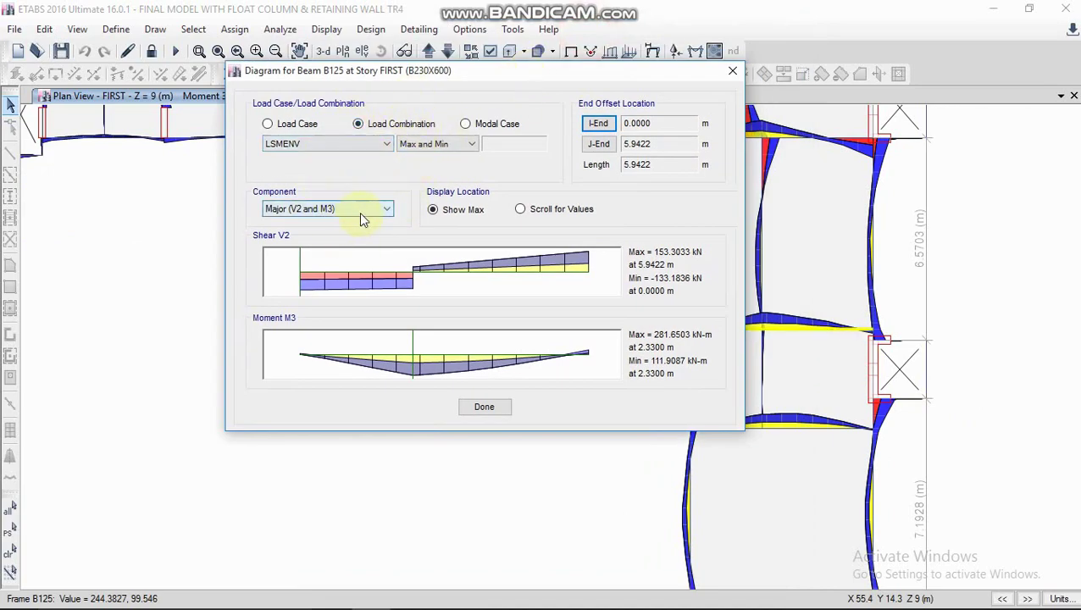
{"action": "left_click", "coordinate": [305, 207]}
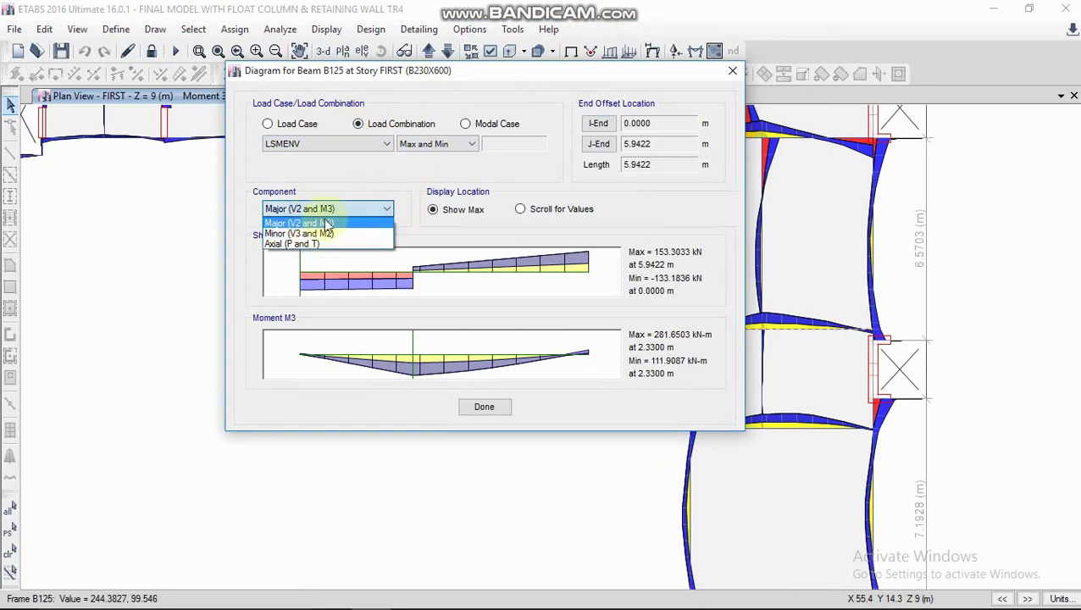
{"action": "left_click", "coordinate": [343, 209]}
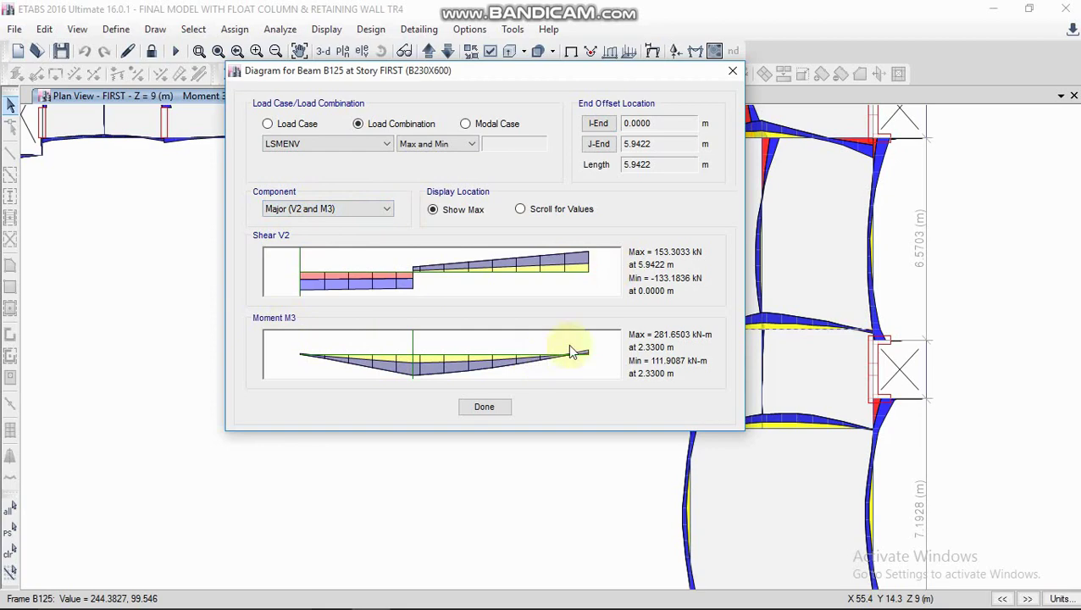
{"action": "left_click", "coordinate": [731, 72]}
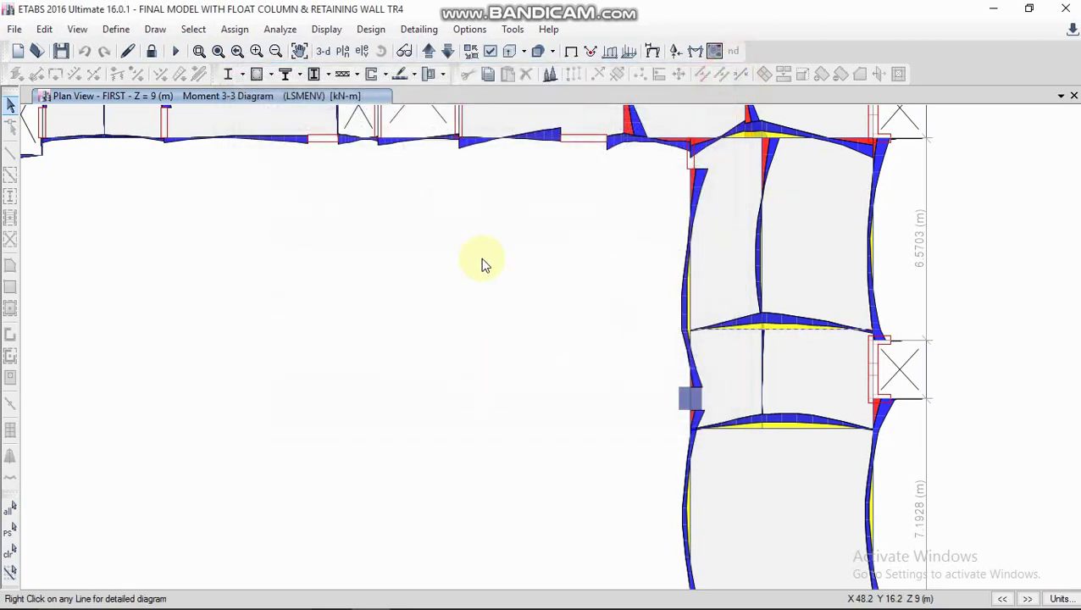
Step: Display the filled Shear 2-2 diagram for frames under the LSMENV combination on the FIRST story plan
{"action": "middle_click_drag", "start_coordinate": [482, 258], "coordinate": [589, 257]}
{"action": "scroll", "coordinate": [590, 257], "scroll_direction": "down", "scroll_amount": 3}
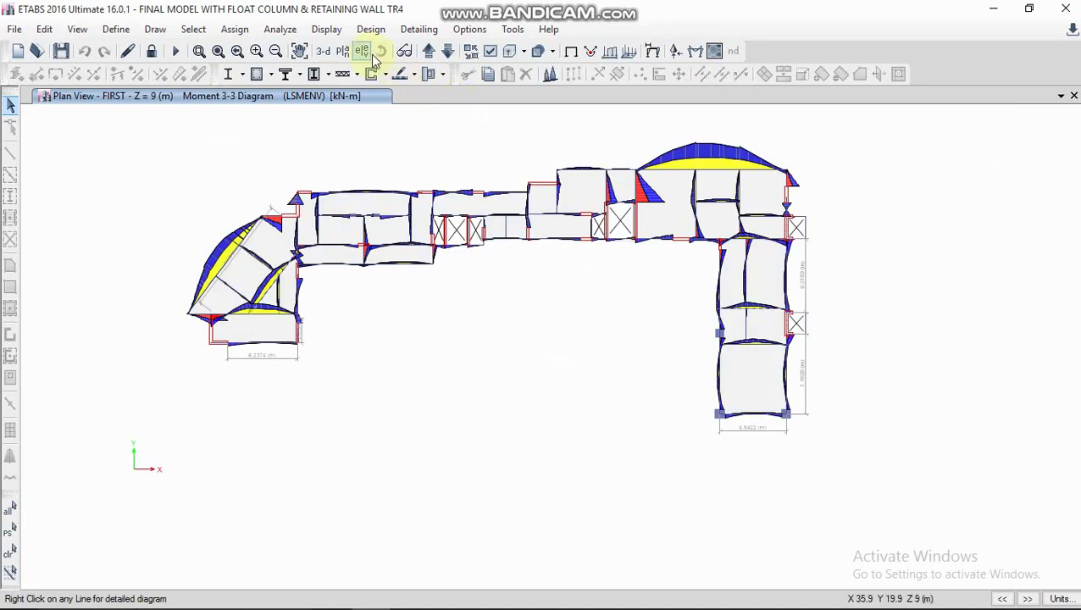
{"action": "middle_click_drag", "start_coordinate": [460, 163], "coordinate": [444, 172]}
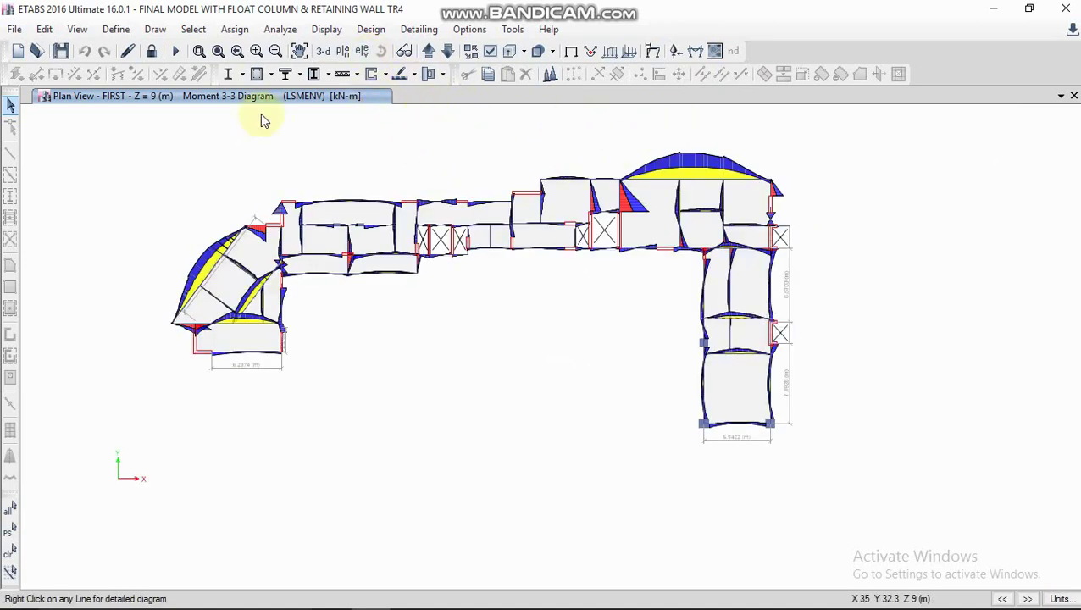
{"action": "left_click", "coordinate": [326, 28]}
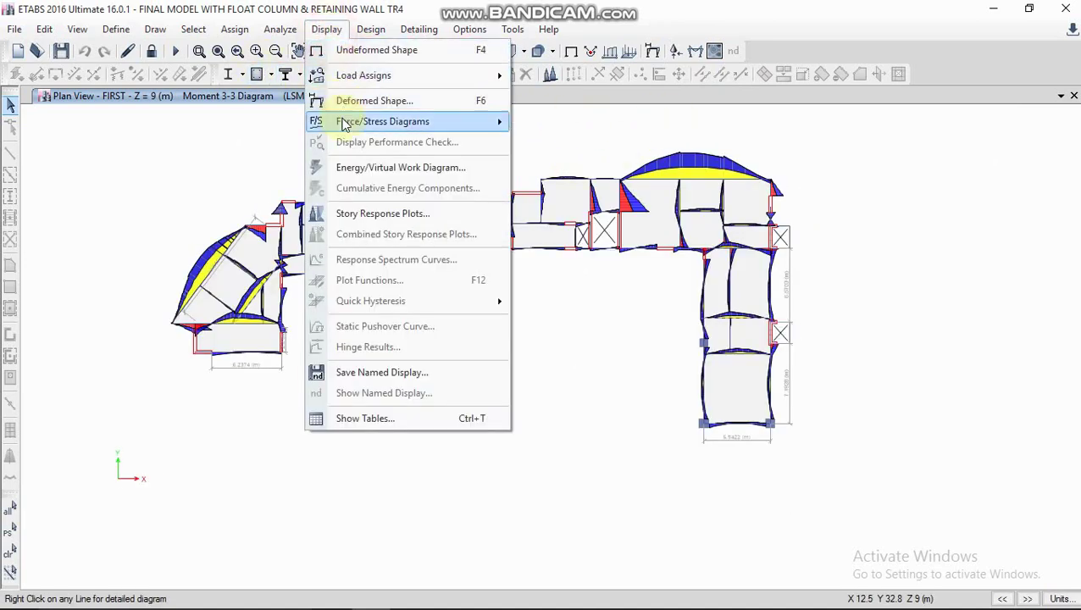
{"action": "mouse_move", "coordinate": [362, 125]}
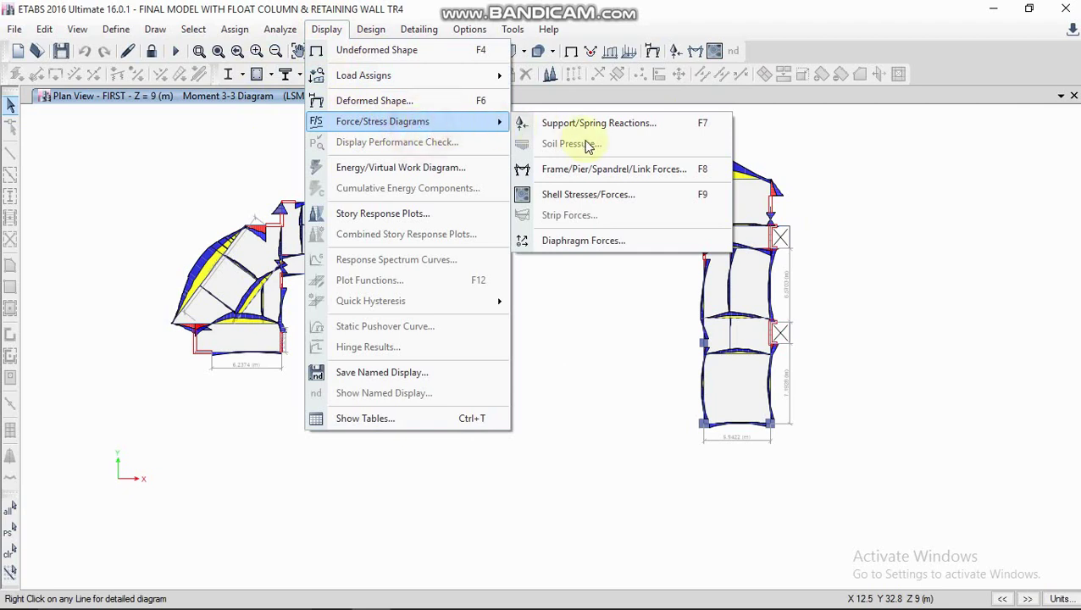
{"action": "left_click", "coordinate": [563, 171]}
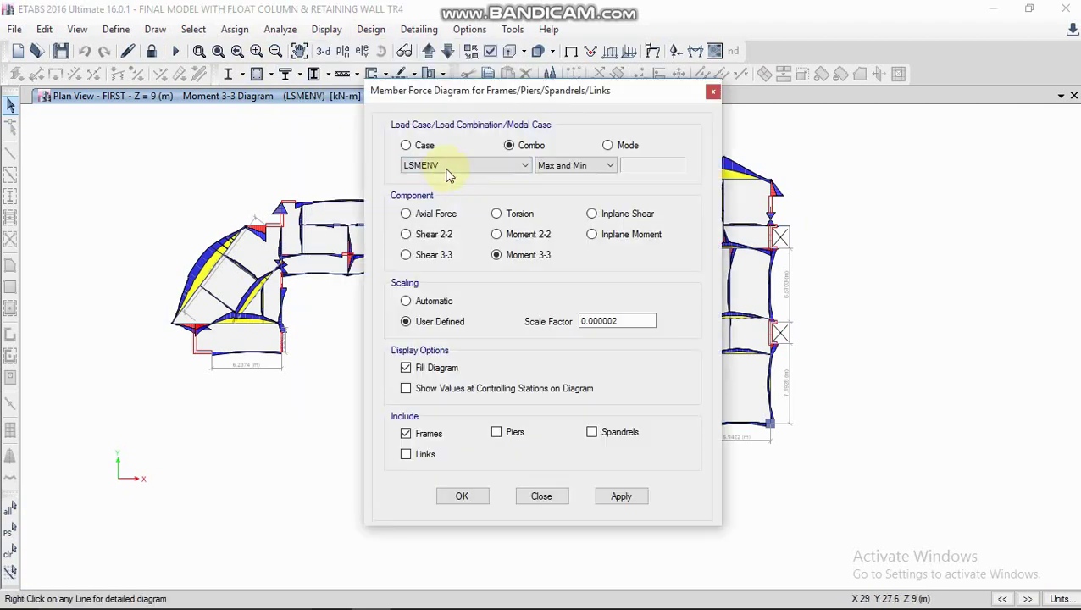
{"action": "left_click", "coordinate": [430, 236]}
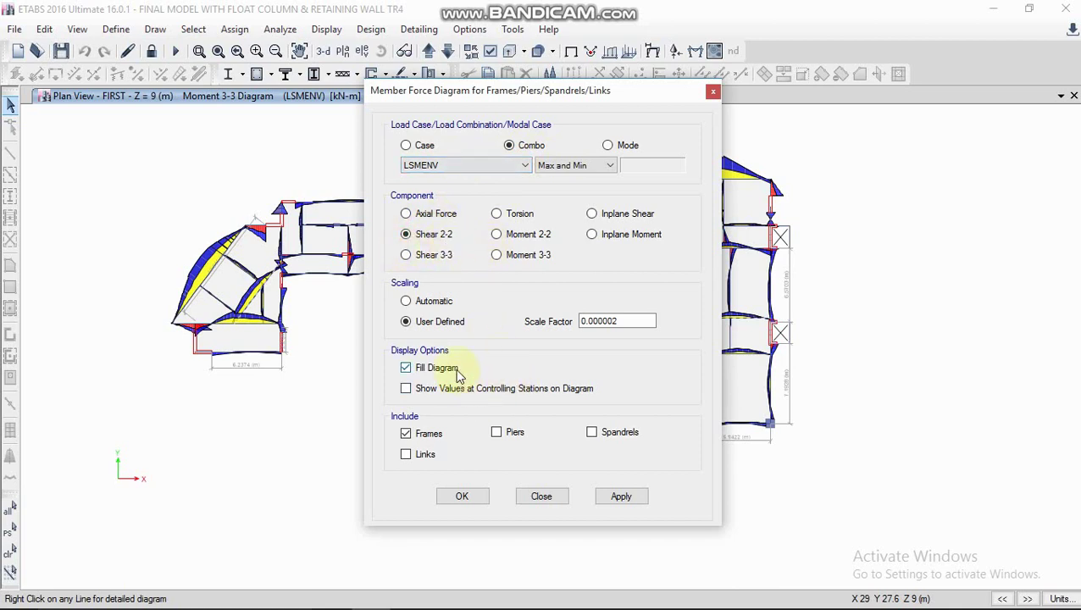
{"action": "left_click", "coordinate": [622, 496]}
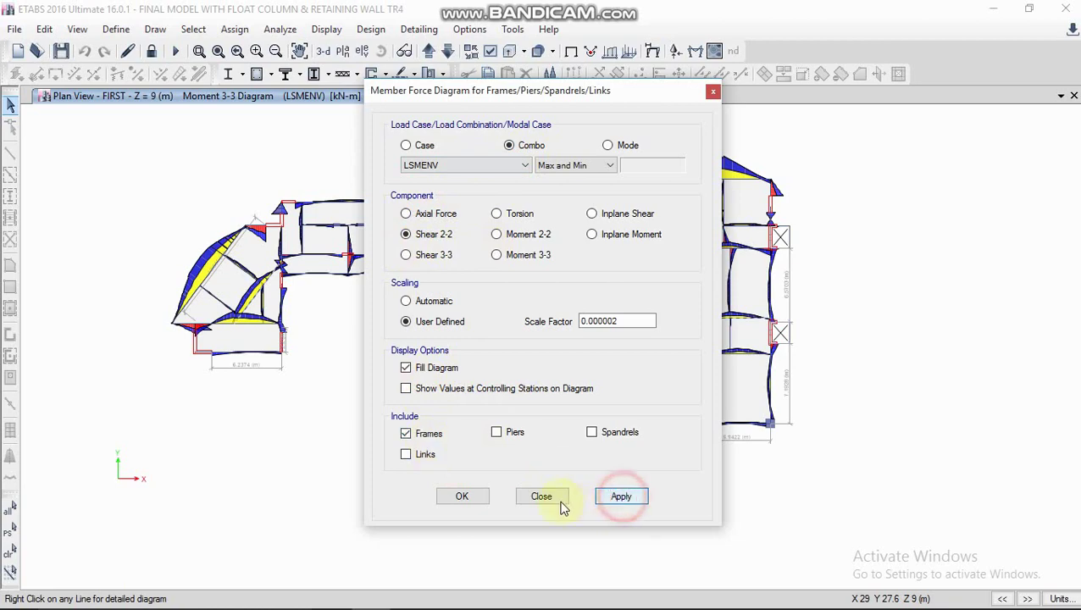
{"action": "left_click", "coordinate": [462, 496]}
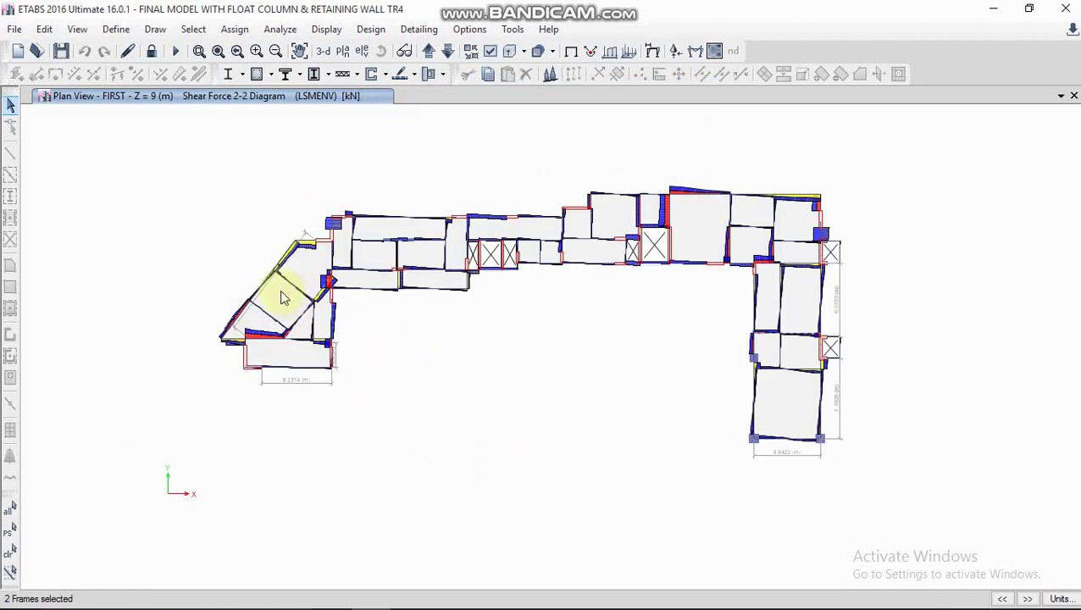
Step: Inspect the detailed shear and moment diagrams of beam B100 in the plan's angled wing
{"action": "scroll", "coordinate": [279, 289], "scroll_direction": "up", "scroll_amount": 3}
{"action": "middle_click_drag", "start_coordinate": [401, 271], "coordinate": [325, 293]}
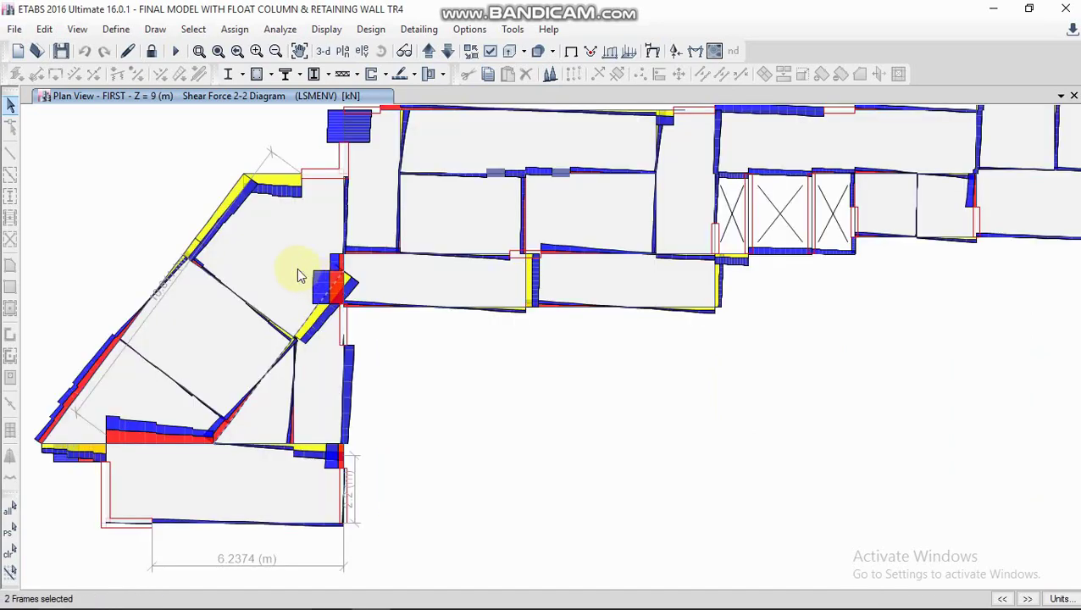
{"action": "right_click", "coordinate": [307, 321]}
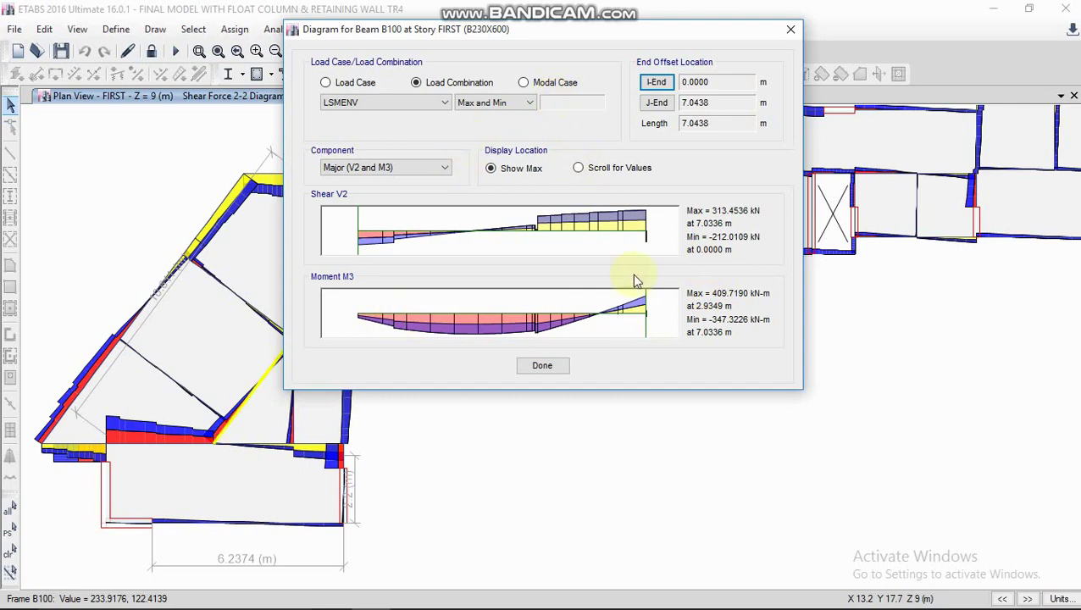
{"action": "left_click", "coordinate": [791, 28]}
Step: Inspect the detailed shear and moment diagrams of the short beam B112, and read the shear on beam B193
{"action": "scroll", "coordinate": [689, 278], "scroll_direction": "up", "scroll_amount": 3}
{"action": "middle_click_drag", "start_coordinate": [688, 277], "coordinate": [638, 294]}
{"action": "middle_click_drag", "start_coordinate": [349, 201], "coordinate": [456, 203]}
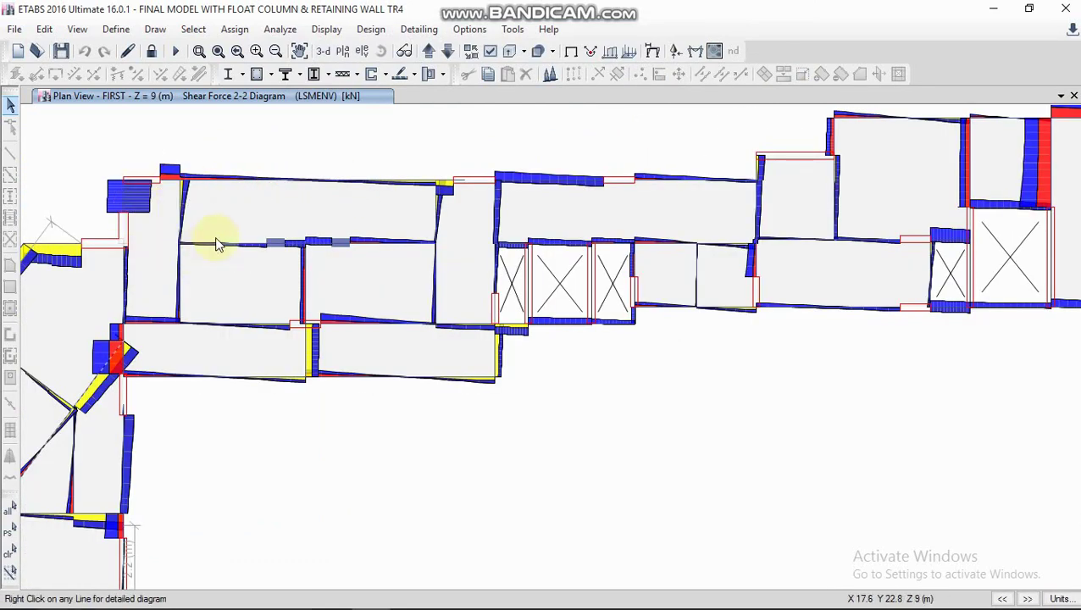
{"action": "right_click", "coordinate": [303, 354]}
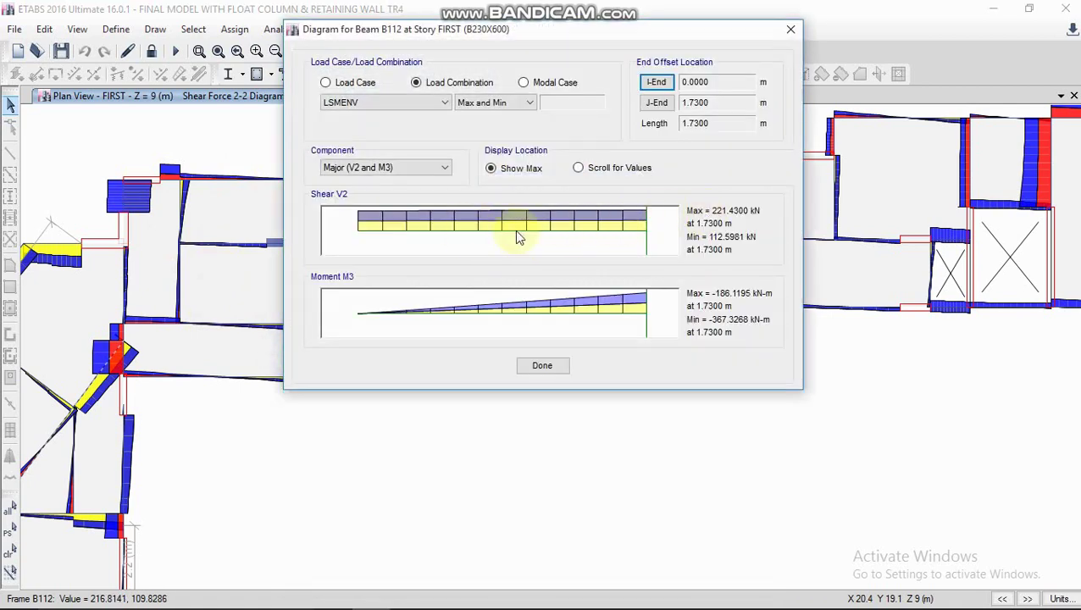
{"action": "left_click", "coordinate": [791, 29]}
{"action": "scroll", "coordinate": [533, 265], "scroll_direction": "up", "scroll_amount": 3}
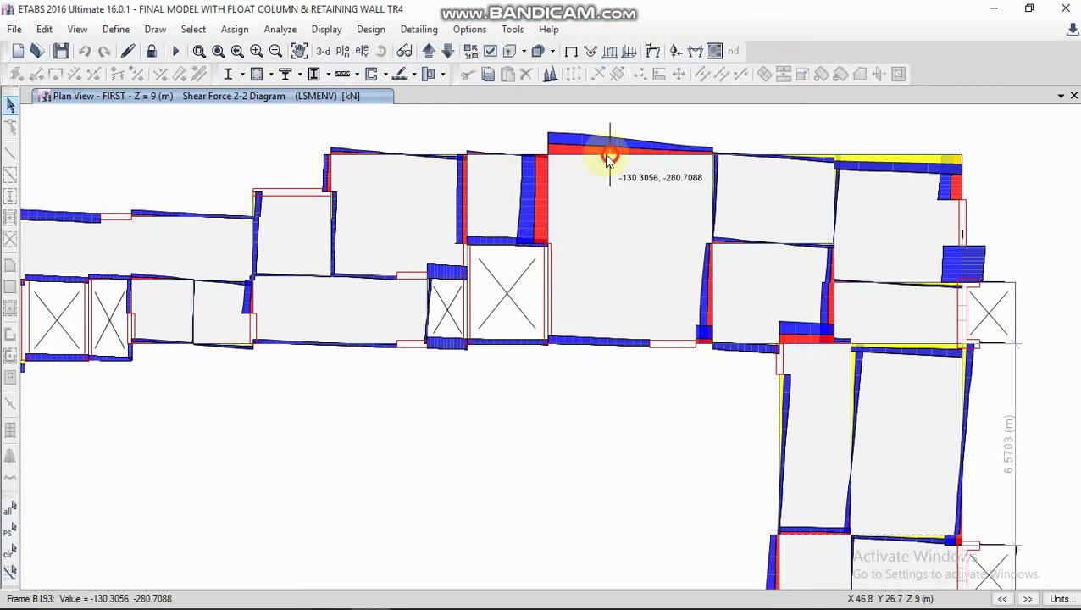
{"action": "left_click", "coordinate": [613, 155]}
Step: Switch the plan view up to the SERVICE FLOOR story and bring up beam B145's detailed force diagrams
{"action": "left_click", "coordinate": [430, 51]}
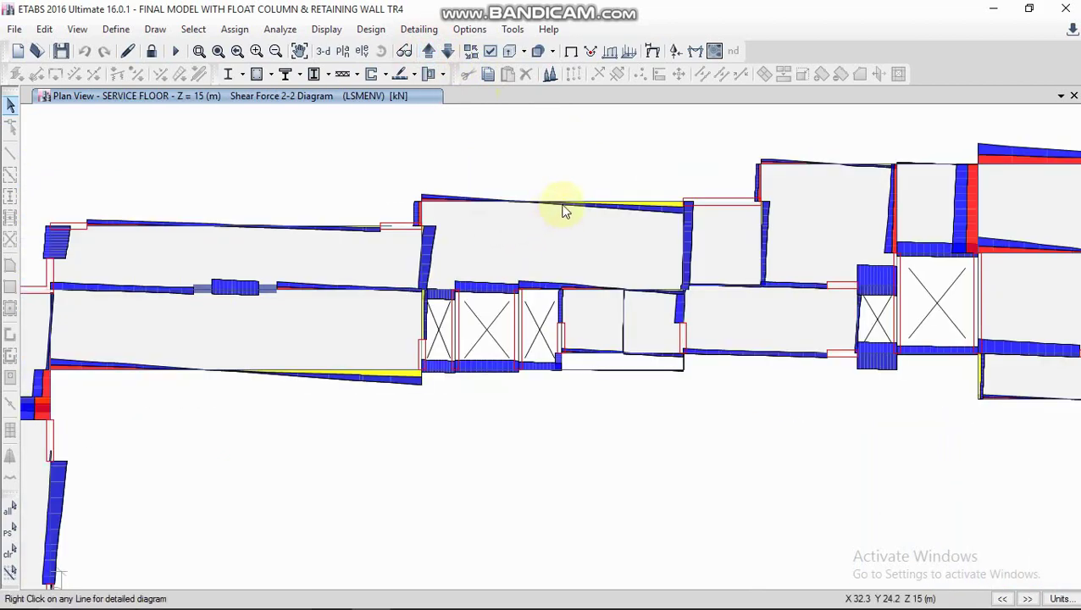
{"action": "right_click", "coordinate": [566, 208]}
{"action": "left_click", "coordinate": [540, 204]}
{"action": "right_click", "coordinate": [537, 202]}
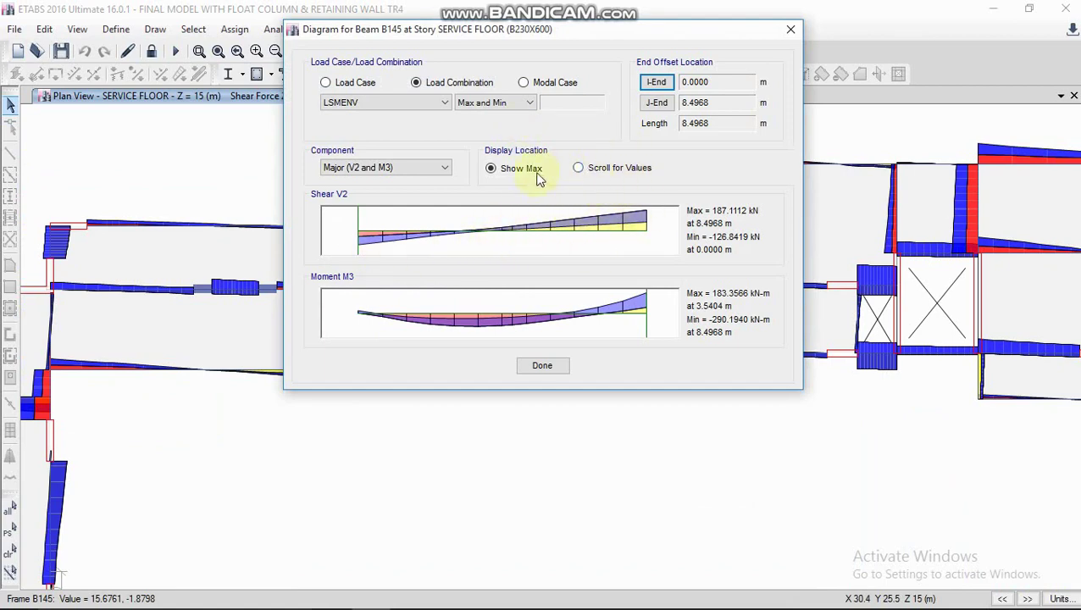
Step: Read beam B145's shear and moment at chosen locations along its length, including 1.939 m
{"action": "left_click", "coordinate": [580, 168]}
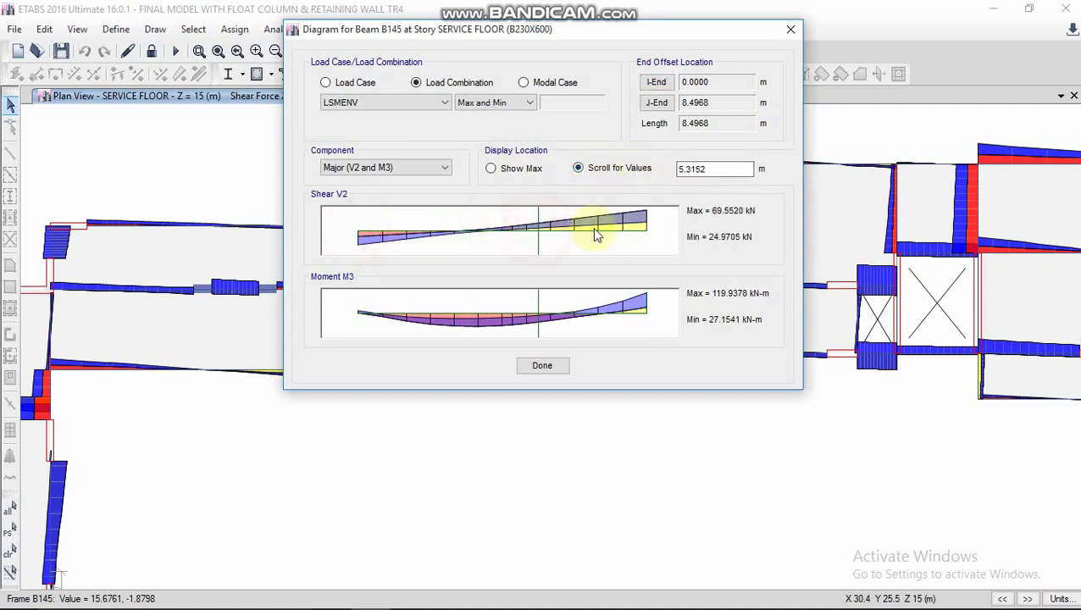
{"action": "left_click", "coordinate": [422, 231]}
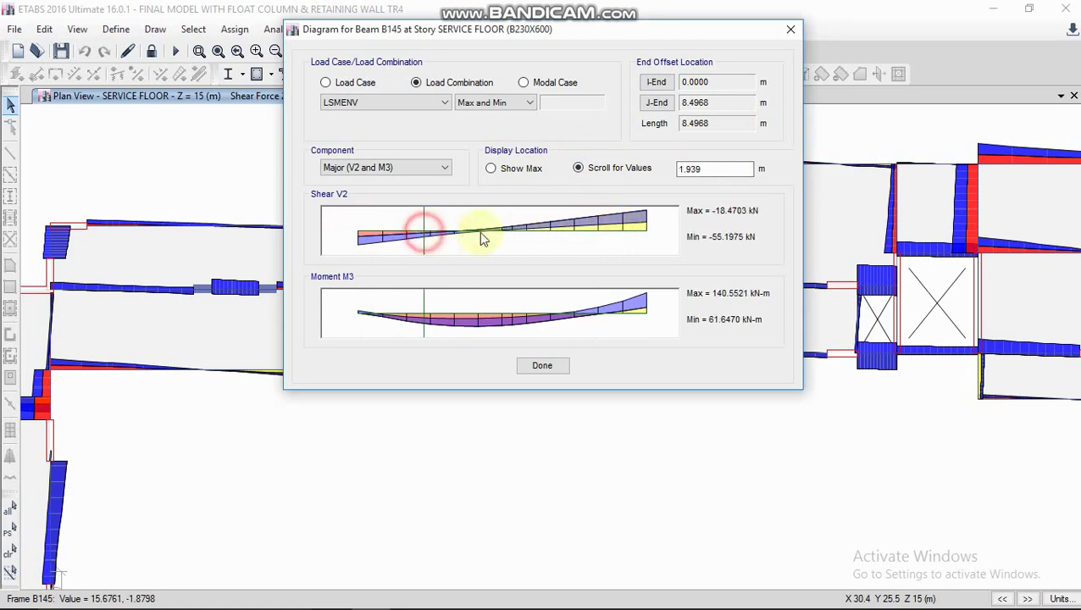
{"action": "left_click", "coordinate": [791, 29]}
Step: Bring up the detailed shear and moment diagrams of beam B30 in the SERVICE FLOOR plan's west wing
{"action": "scroll", "coordinate": [631, 296], "scroll_direction": "down", "scroll_amount": 5}
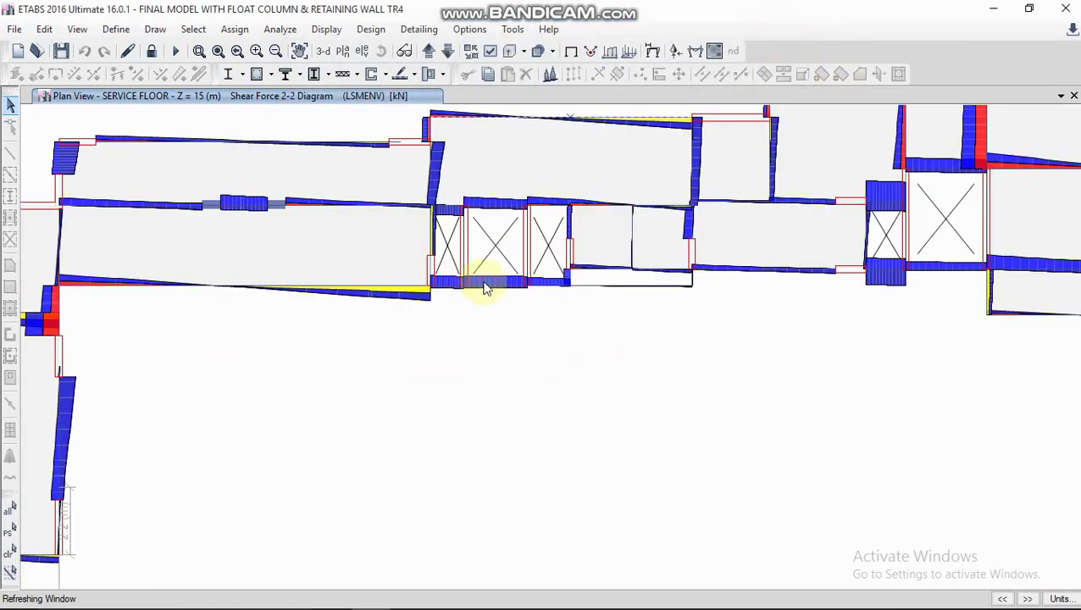
{"action": "scroll", "coordinate": [687, 286], "scroll_direction": "up", "scroll_amount": 4}
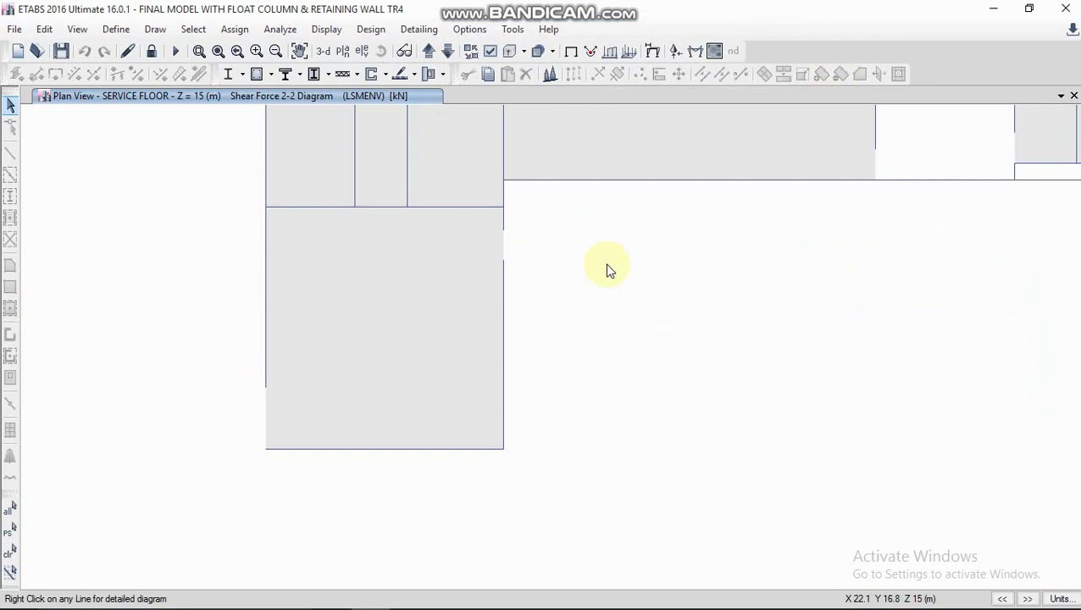
{"action": "scroll", "coordinate": [606, 270], "scroll_direction": "down", "scroll_amount": 2}
{"action": "right_click", "coordinate": [390, 210]}
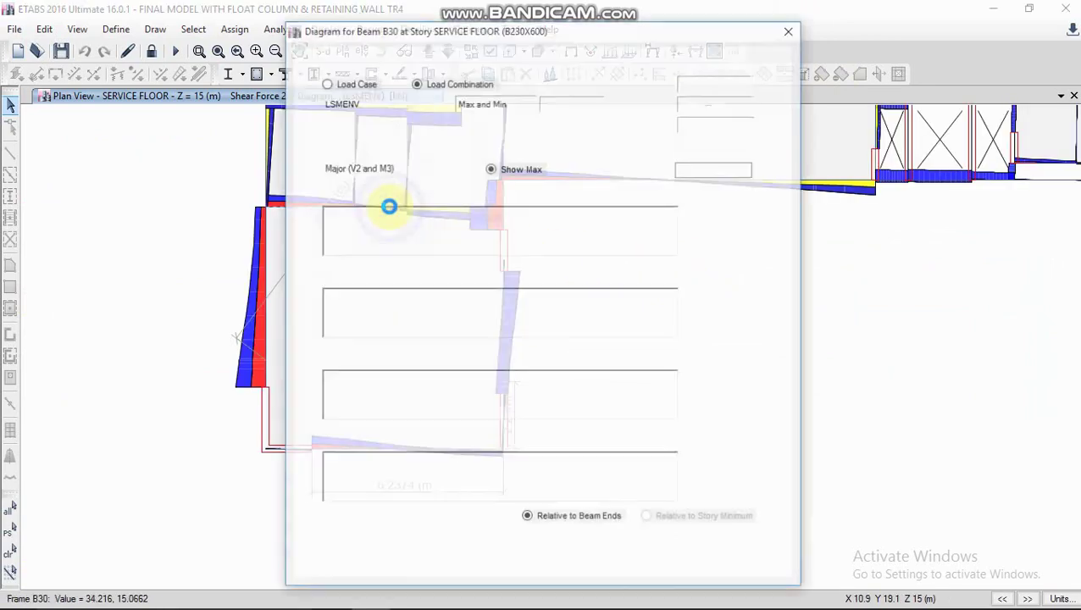
{"action": "left_click_drag", "start_coordinate": [555, 30], "coordinate": [554, 61]}
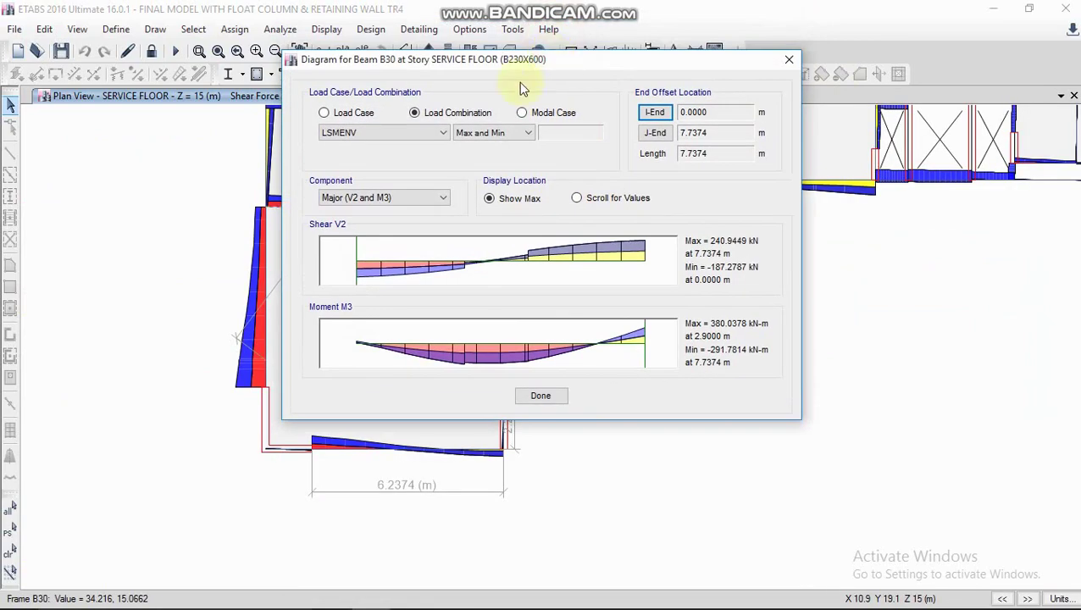
Step: Read beam B30's shear and moment at the jumps in its diagram, including 2.9186 m and 2.8973 m
{"action": "left_click", "coordinate": [575, 198]}
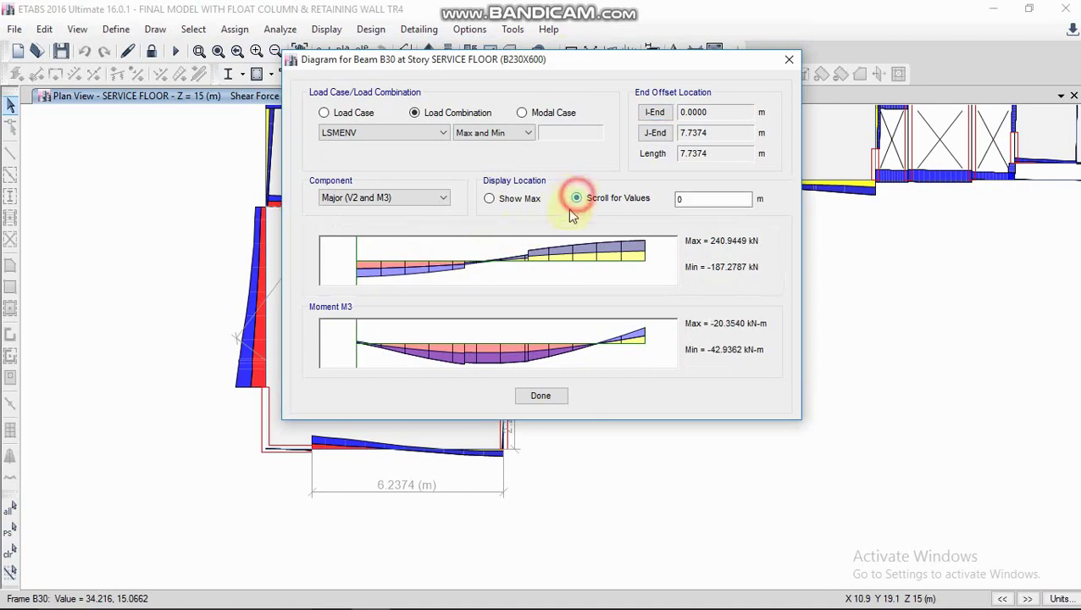
{"action": "left_click", "coordinate": [466, 263]}
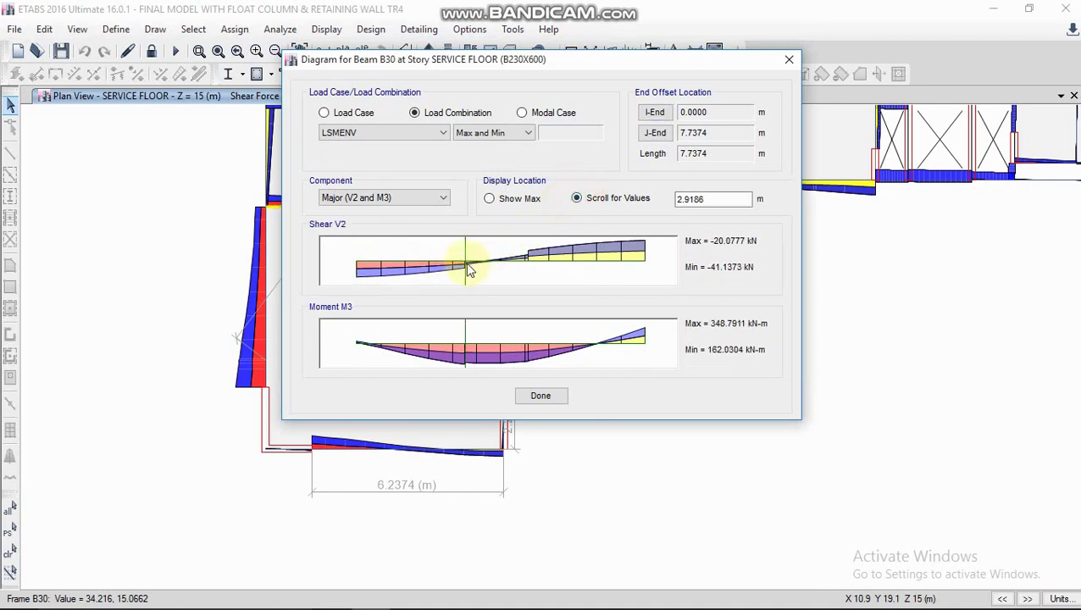
{"action": "left_click", "coordinate": [463, 262]}
{"action": "left_click", "coordinate": [527, 255]}
{"action": "left_click", "coordinate": [464, 354]}
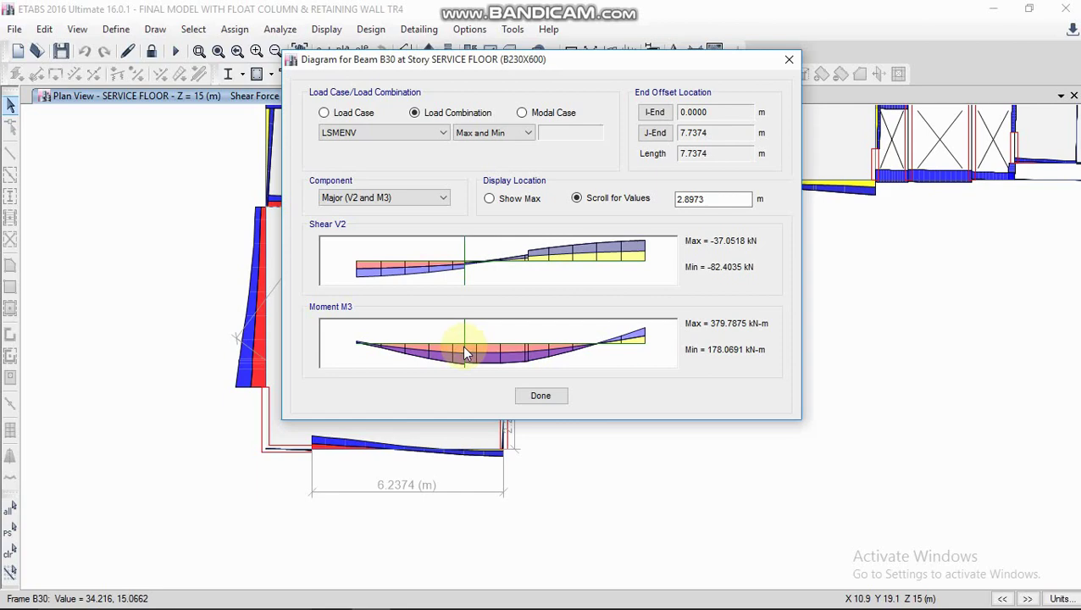
{"action": "left_click", "coordinate": [787, 61]}
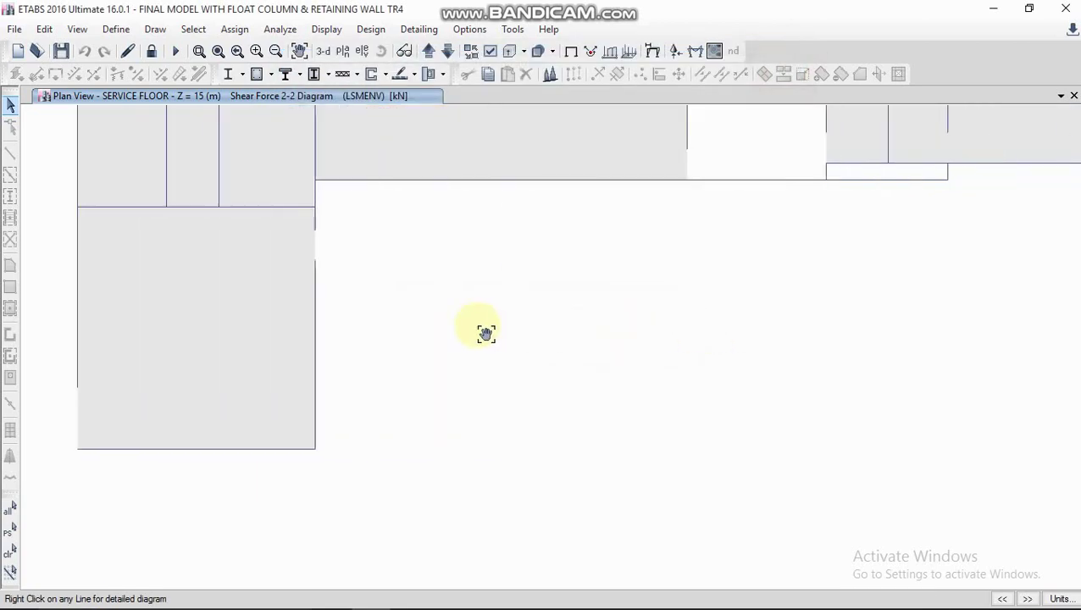
Step: Examine the shear force 2-2 diagrams across the SERVICE FLOOR plan, from the east wing to the middle block
{"action": "scroll", "coordinate": [555, 299], "scroll_direction": "down", "scroll_amount": 3}
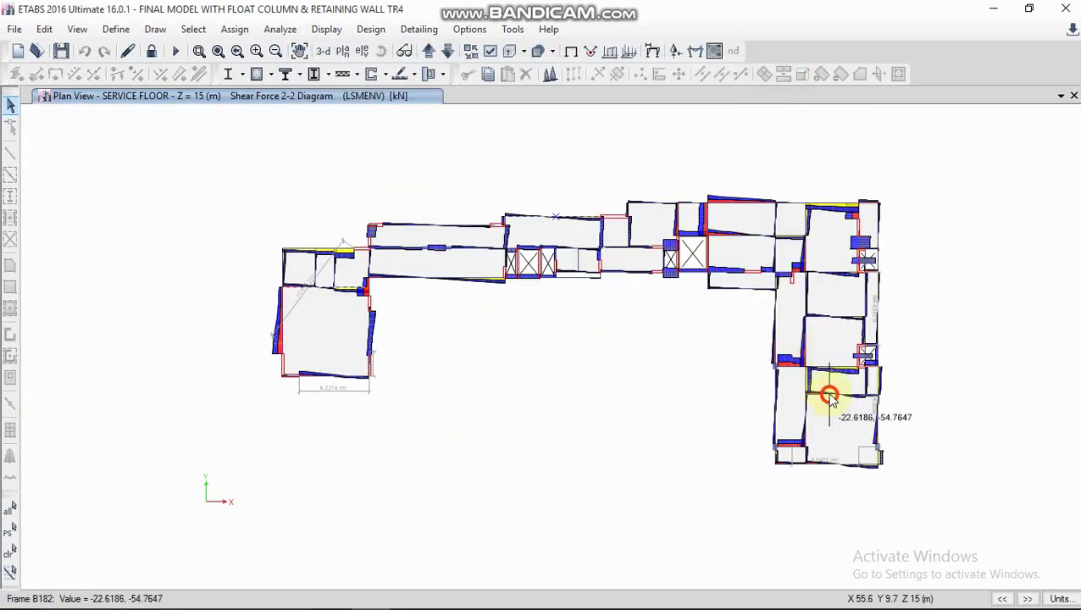
{"action": "middle_click_drag", "start_coordinate": [829, 394], "coordinate": [786, 382]}
{"action": "scroll", "coordinate": [799, 386], "scroll_direction": "up", "scroll_amount": 3}
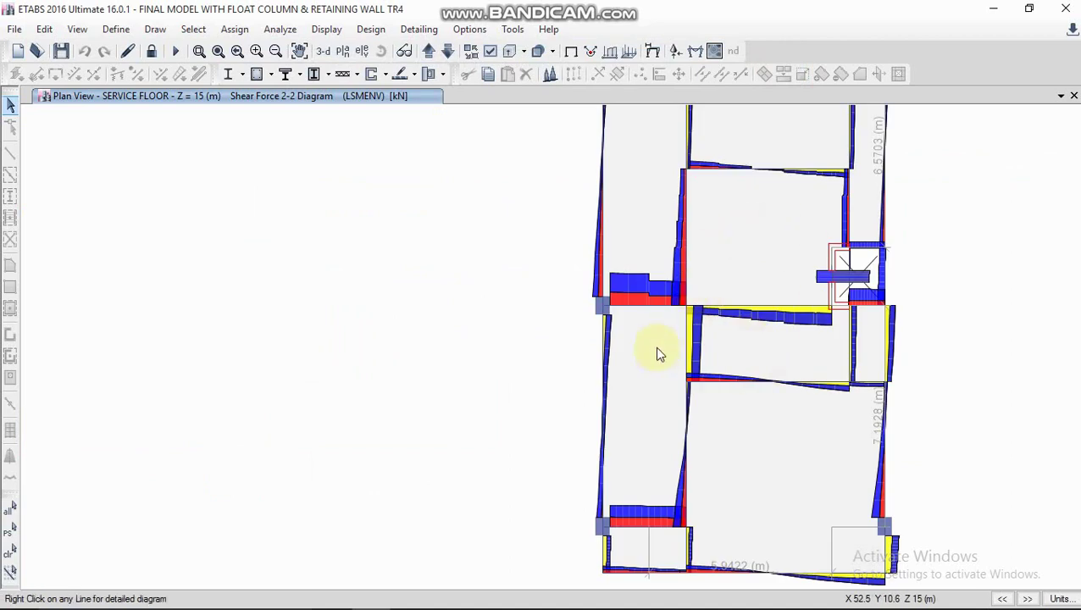
{"action": "scroll", "coordinate": [382, 273], "scroll_direction": "down", "scroll_amount": 5}
{"action": "scroll", "coordinate": [382, 263], "scroll_direction": "up", "scroll_amount": 3}
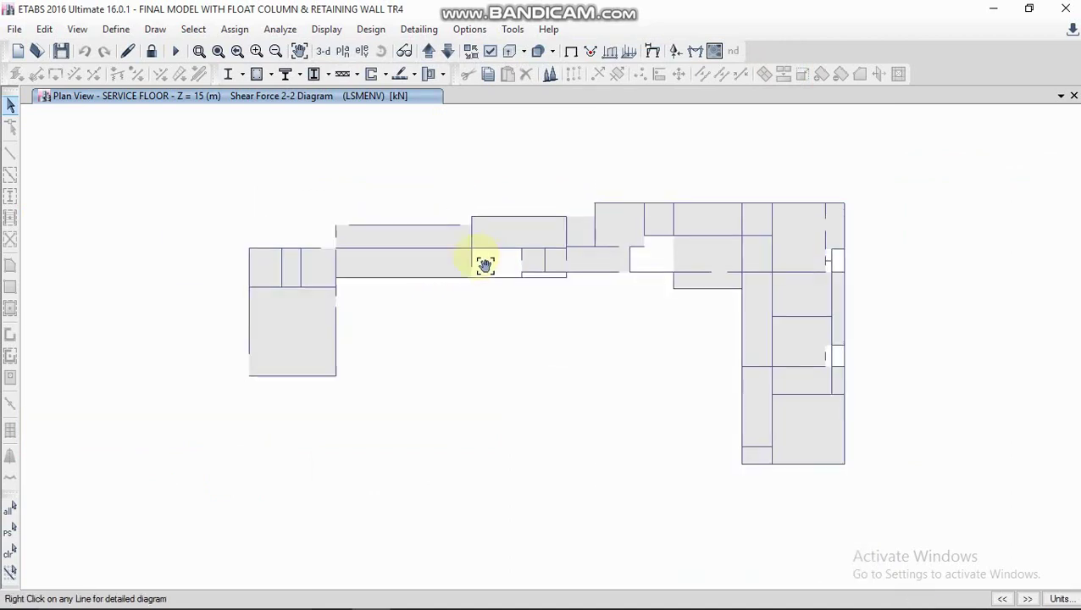
{"action": "middle_click_drag", "start_coordinate": [591, 249], "coordinate": [608, 239]}
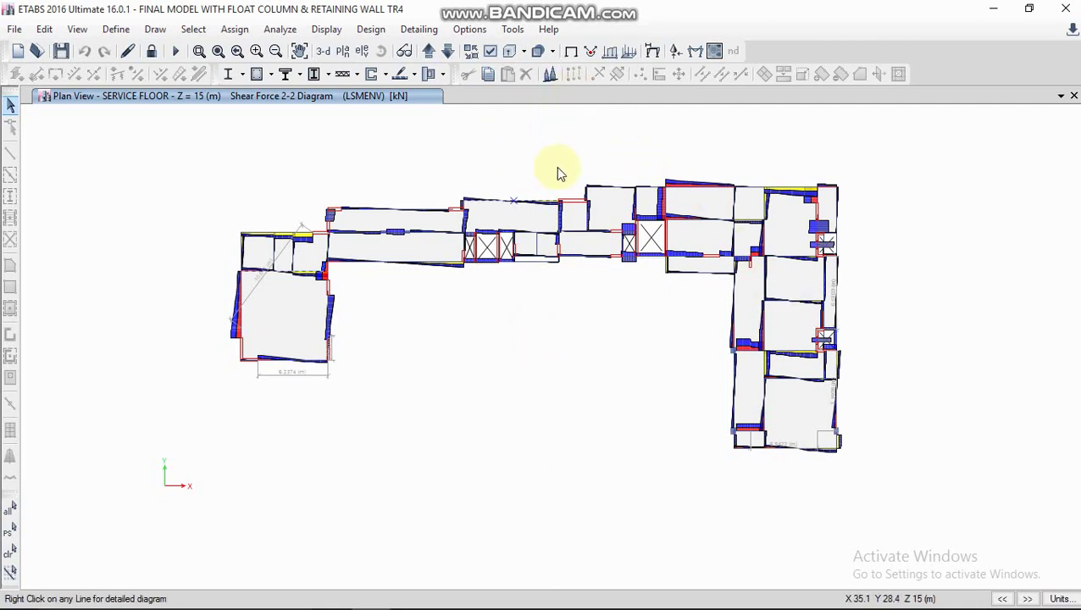
{"action": "middle_click_drag", "start_coordinate": [559, 174], "coordinate": [560, 183]}
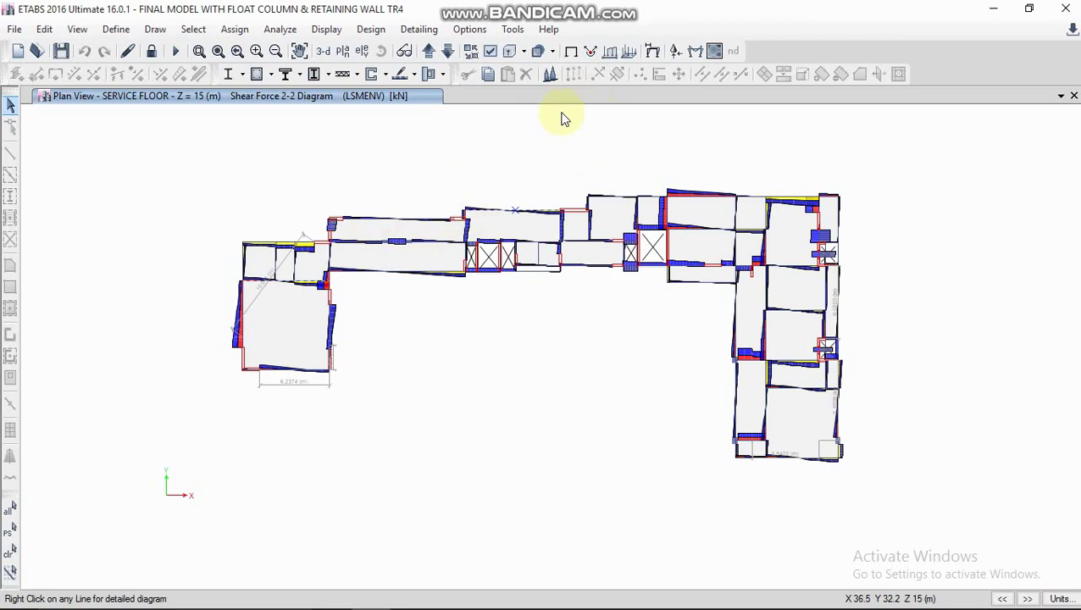
Step: Switch from the SERVICE FLOOR plan to the 3-D view of the whole building with its shear force diagrams
{"action": "left_click", "coordinate": [323, 51]}
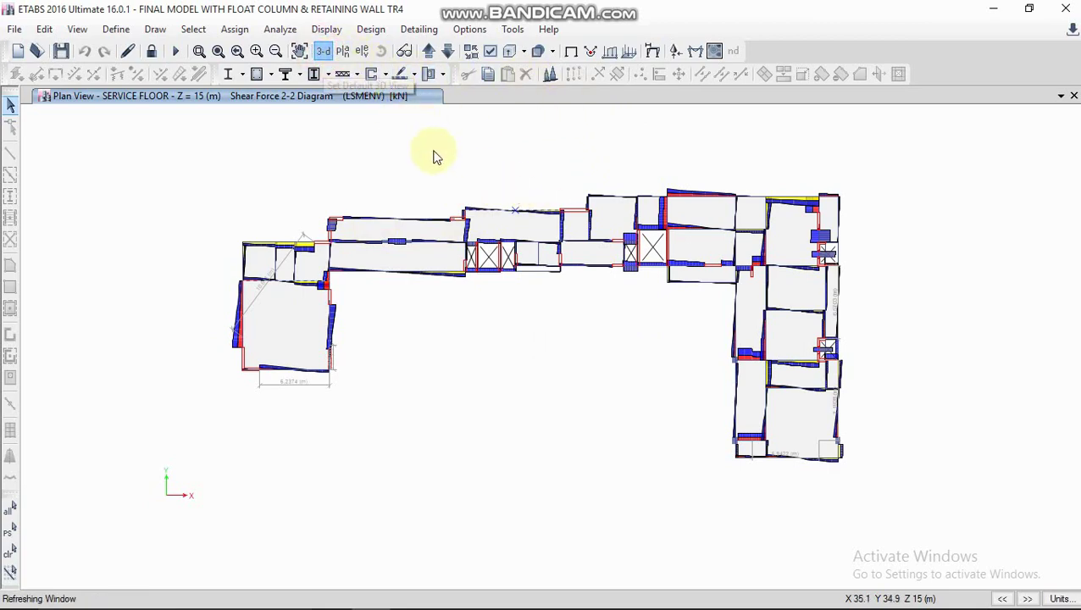
{"action": "middle_click_drag", "start_coordinate": [561, 230], "coordinate": [484, 244]}
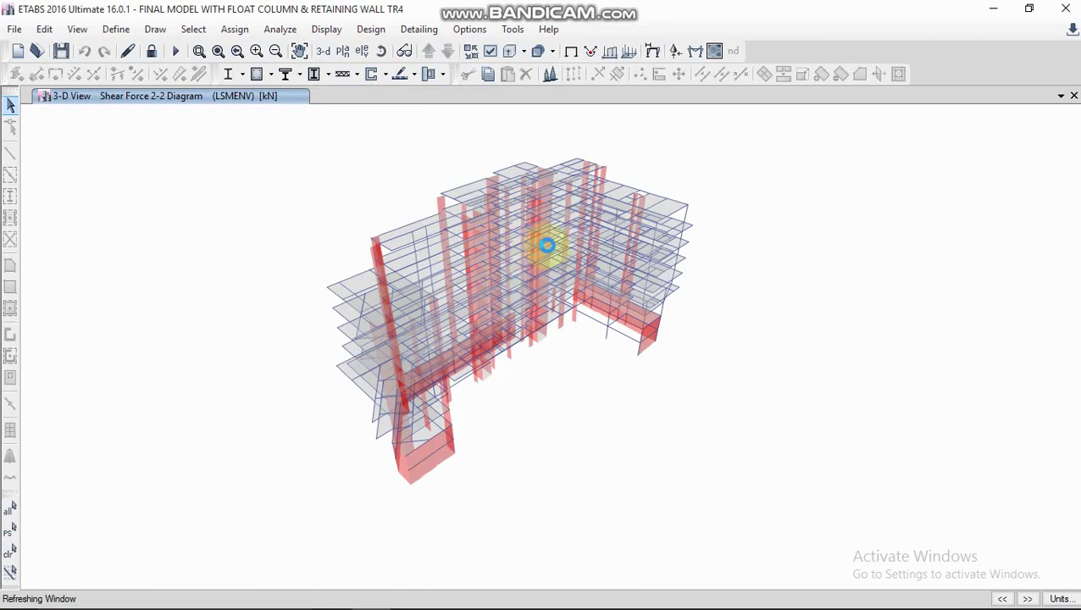
{"action": "scroll", "coordinate": [642, 238], "scroll_direction": "up", "scroll_amount": 3}
{"action": "scroll", "coordinate": [598, 241], "scroll_direction": "down", "scroll_amount": 3}
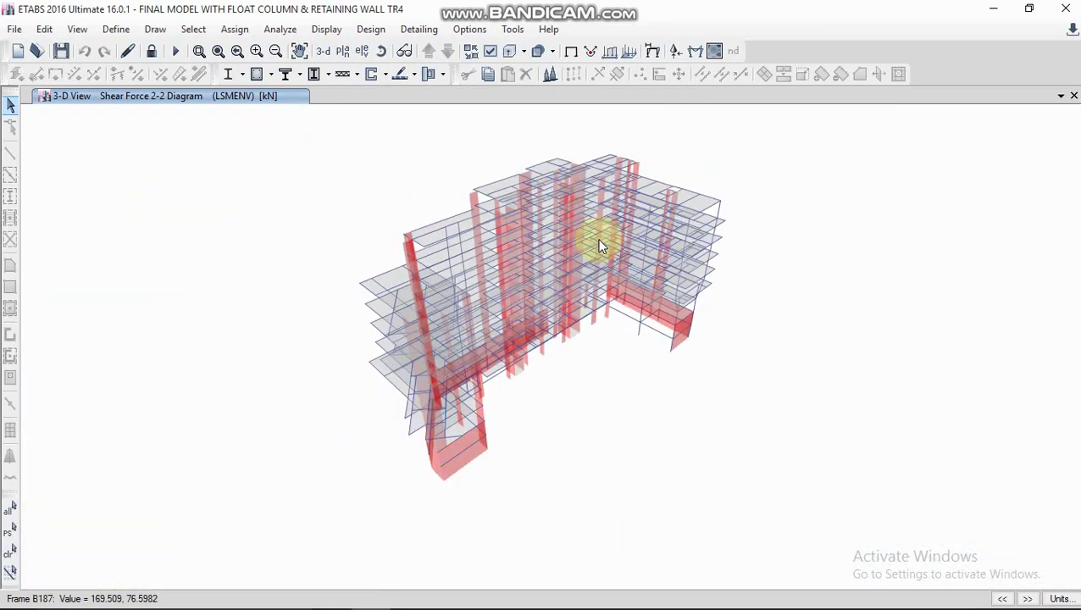
{"action": "middle_click_drag", "start_coordinate": [604, 167], "coordinate": [583, 170]}
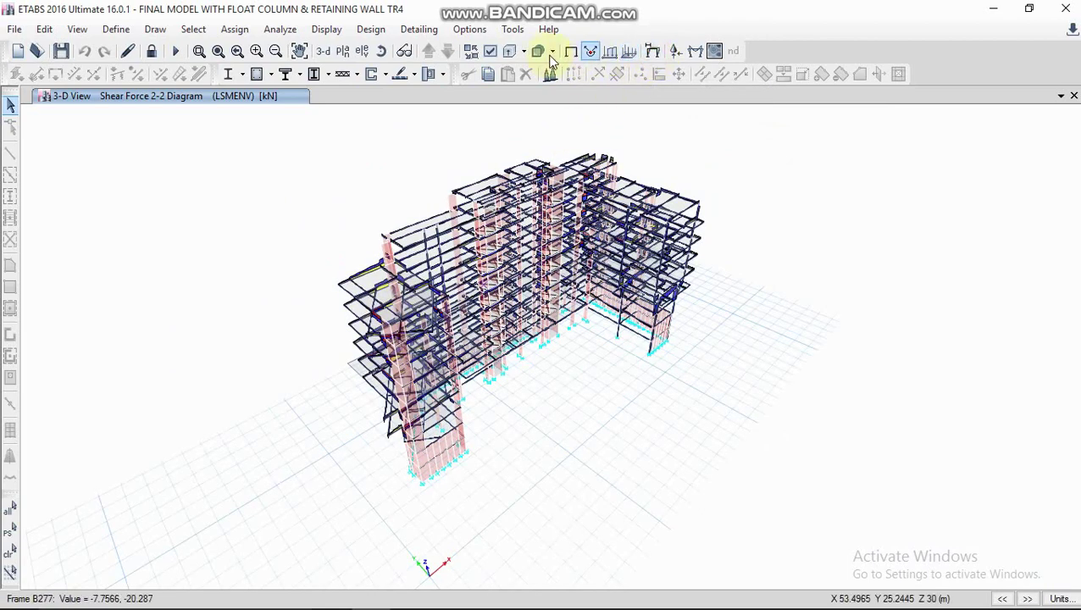
Step: Hide all beams in the 3-D view so the column diagrams stand out
{"action": "left_click", "coordinate": [491, 51]}
{"action": "left_click", "coordinate": [411, 203]}
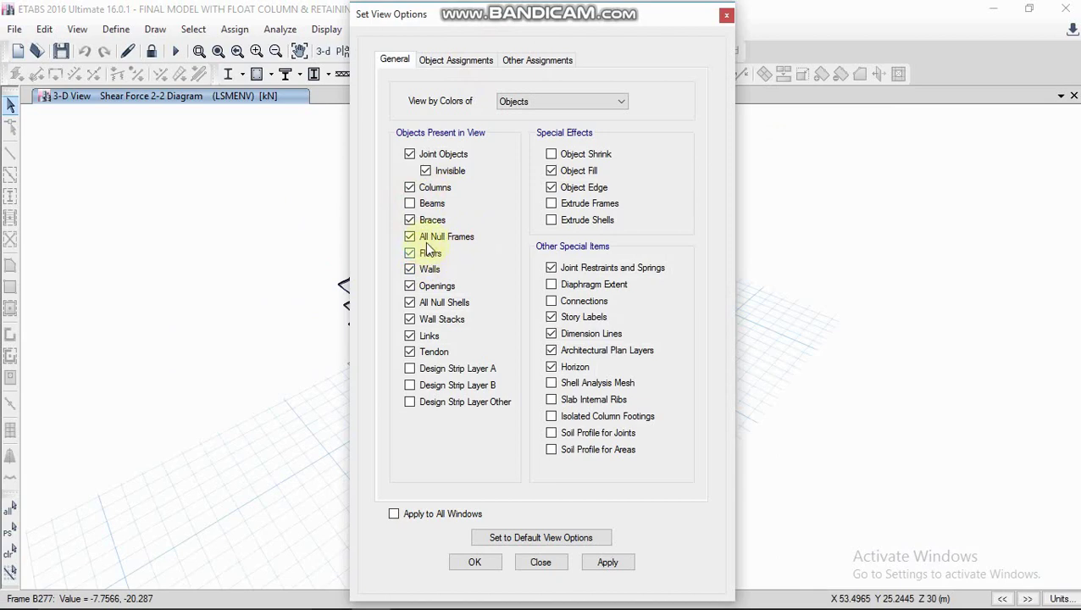
{"action": "left_click", "coordinate": [610, 562]}
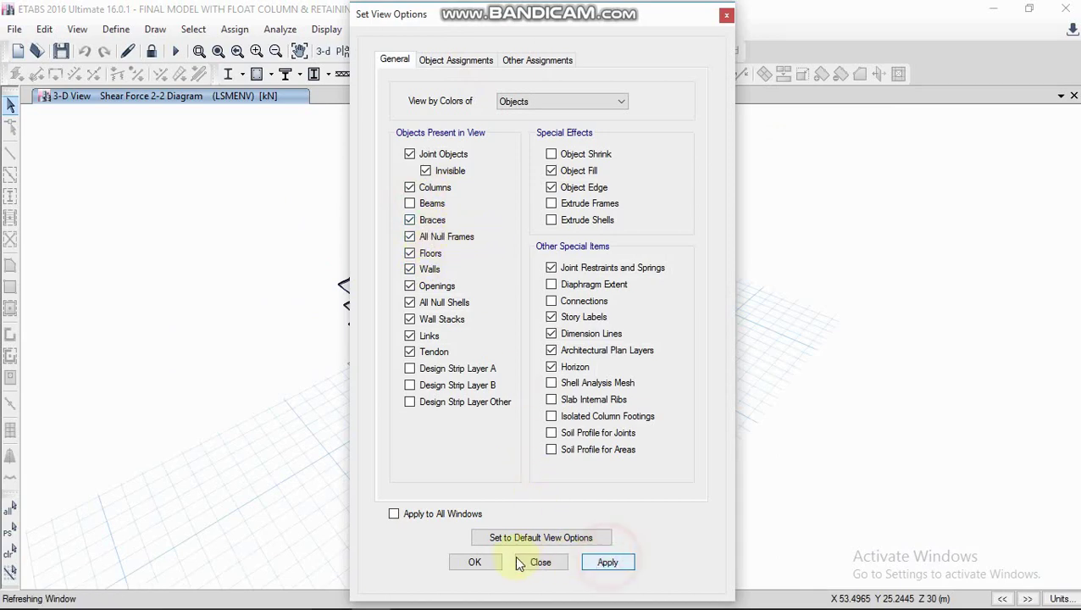
{"action": "key", "text": "Escape"}
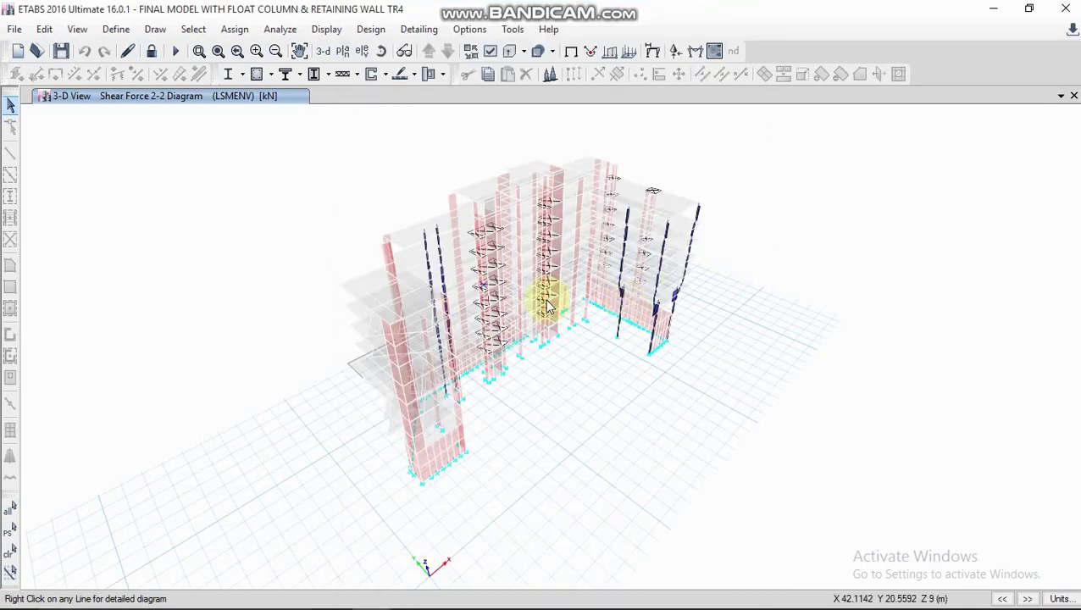
{"action": "scroll", "coordinate": [546, 299], "scroll_direction": "up", "scroll_amount": 3}
{"action": "scroll", "coordinate": [563, 299], "scroll_direction": "down", "scroll_amount": 5}
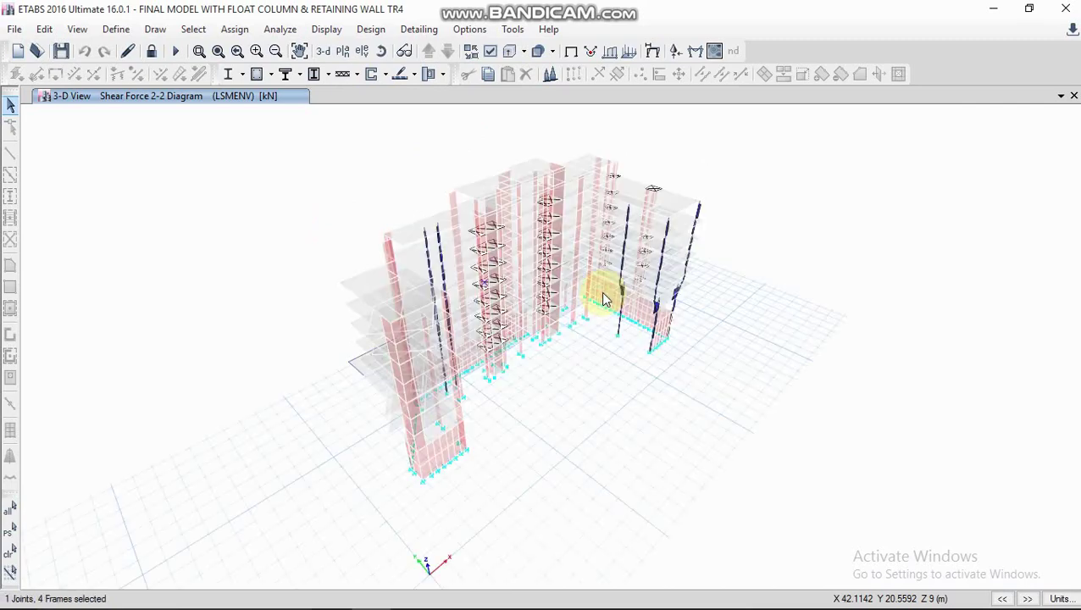
Step: Hide the floors in the 3-D view as well, leaving the columns and walls displayed
{"action": "left_click", "coordinate": [492, 51]}
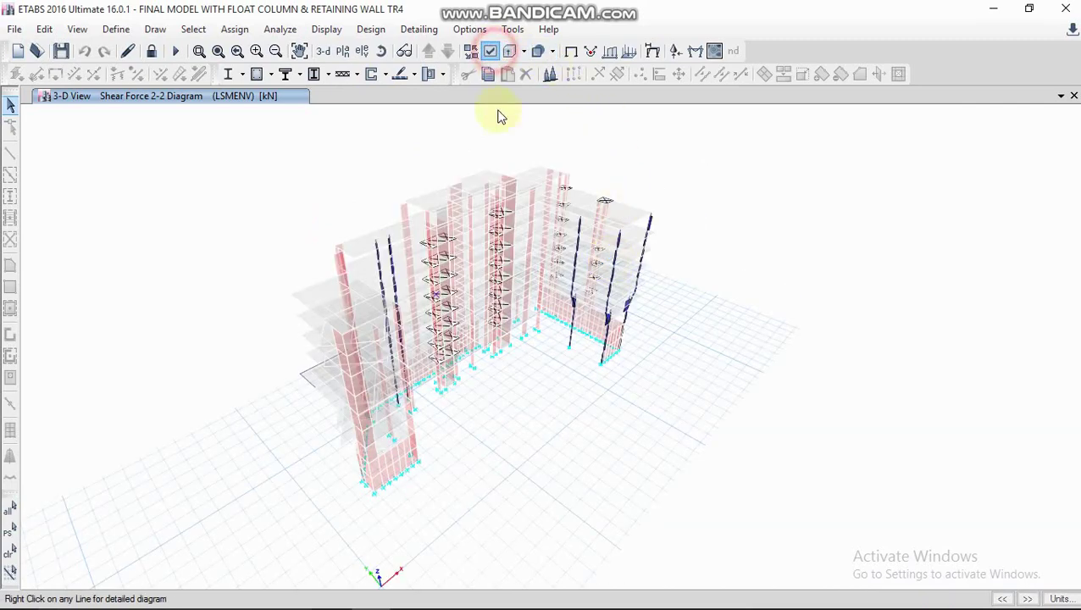
{"action": "left_click", "coordinate": [426, 258]}
{"action": "left_click", "coordinate": [606, 566]}
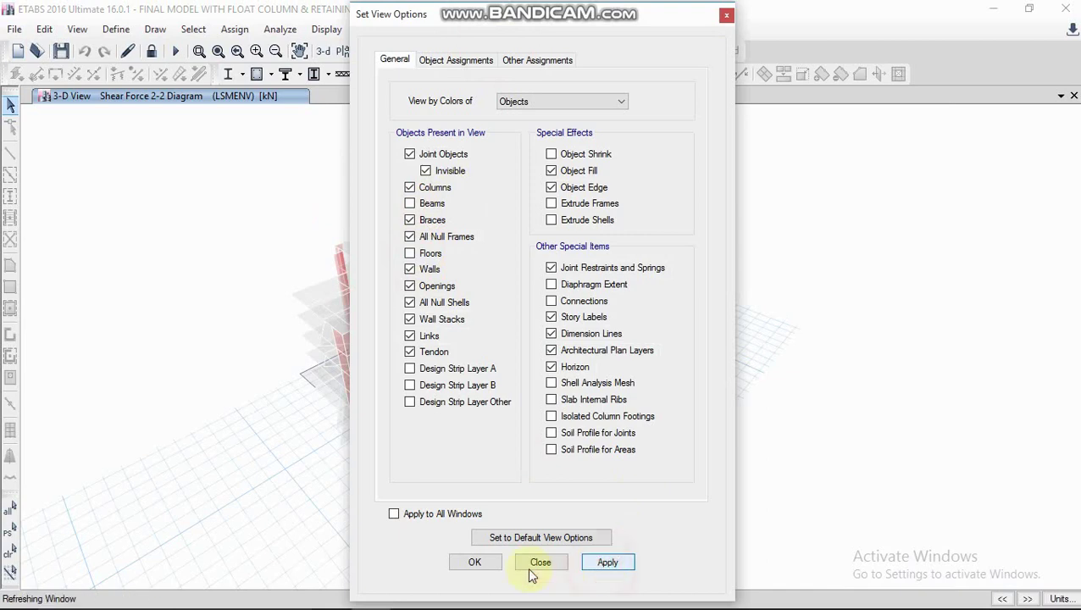
{"action": "left_click", "coordinate": [476, 562]}
{"action": "left_click", "coordinate": [637, 276]}
{"action": "scroll", "coordinate": [584, 243], "scroll_direction": "up", "scroll_amount": 3}
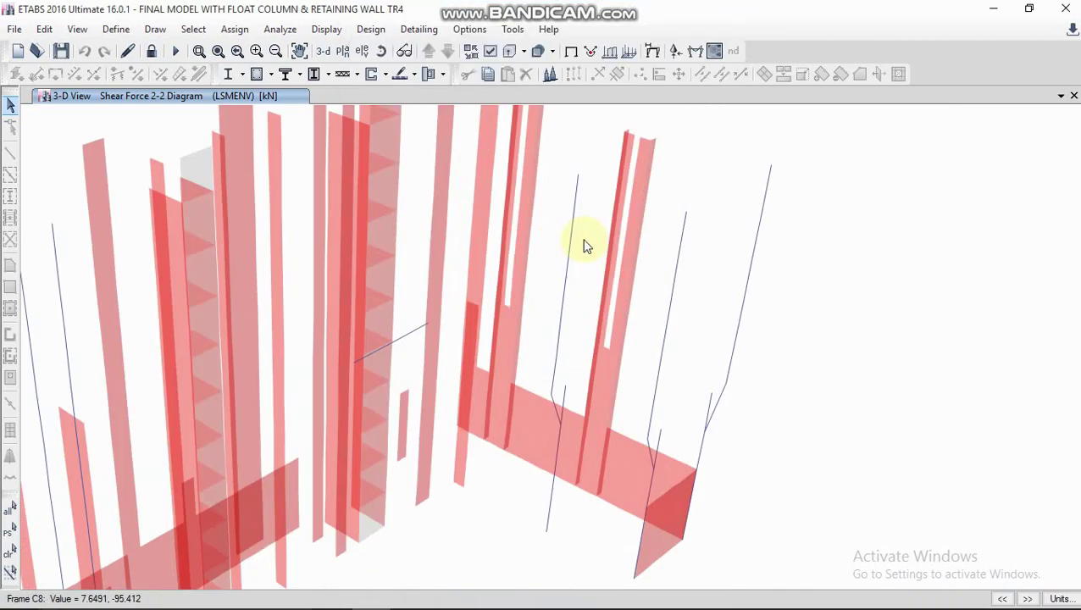
{"action": "middle_click_drag", "start_coordinate": [664, 273], "coordinate": [644, 246]}
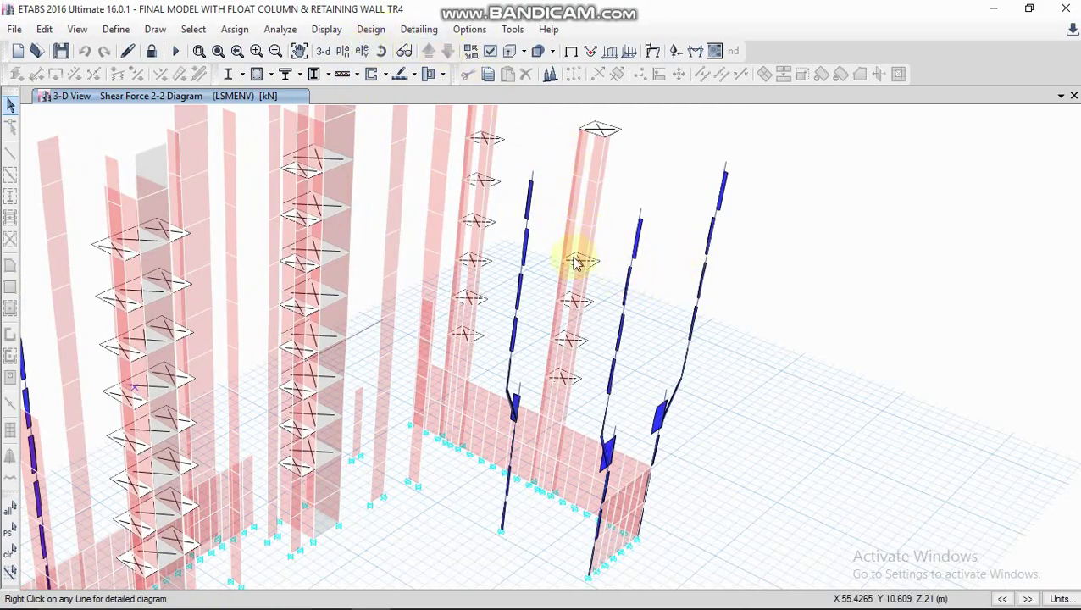
Step: Display the Axial Force diagram of the frames for the LSMENV combination with Max and Min values
{"action": "left_click", "coordinate": [321, 31]}
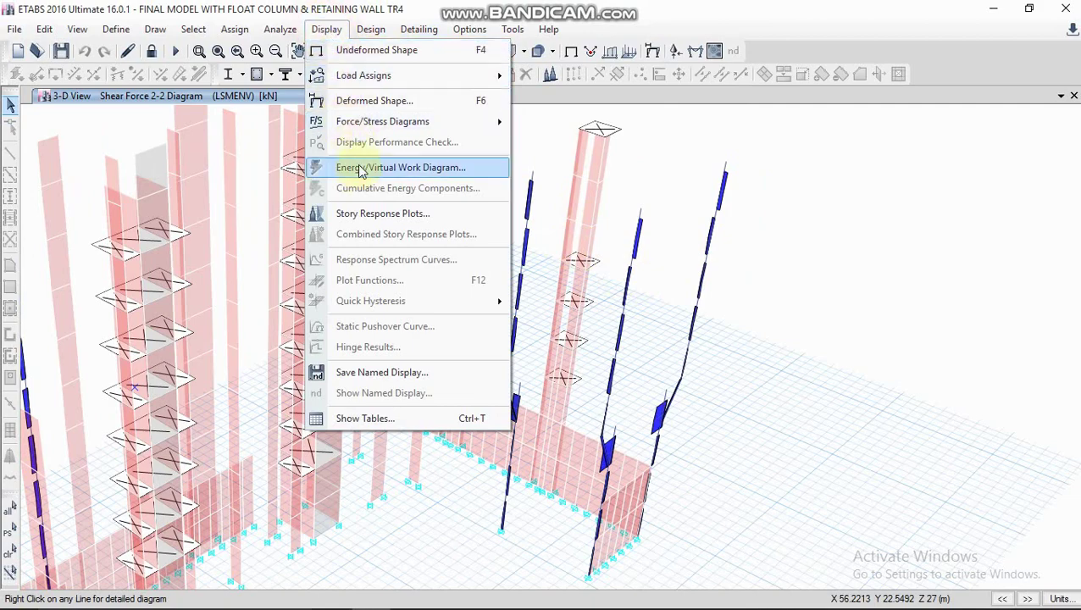
{"action": "mouse_move", "coordinate": [375, 121]}
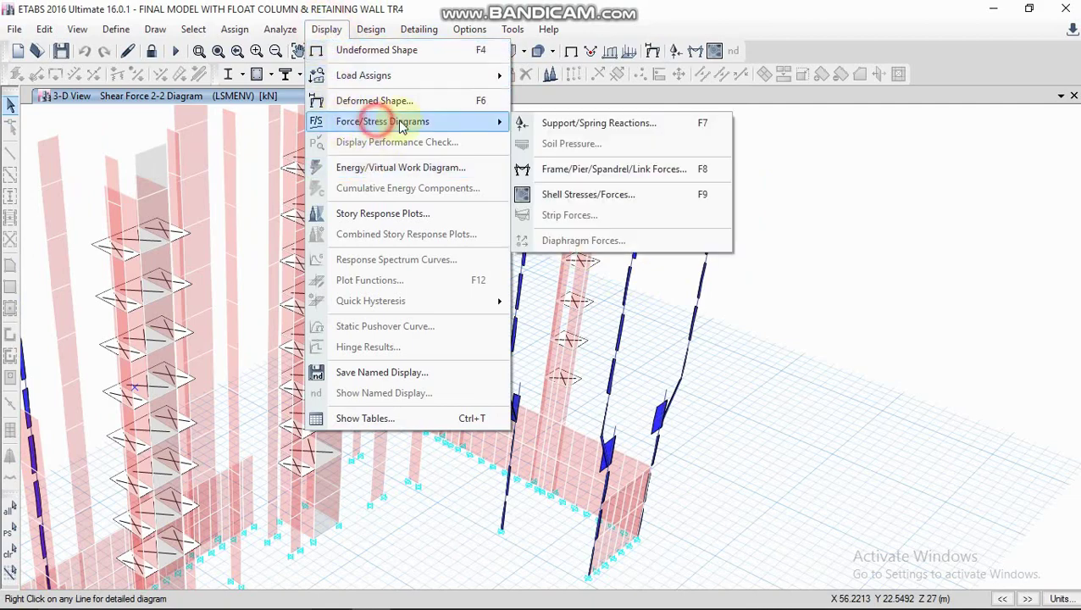
{"action": "left_click", "coordinate": [591, 170]}
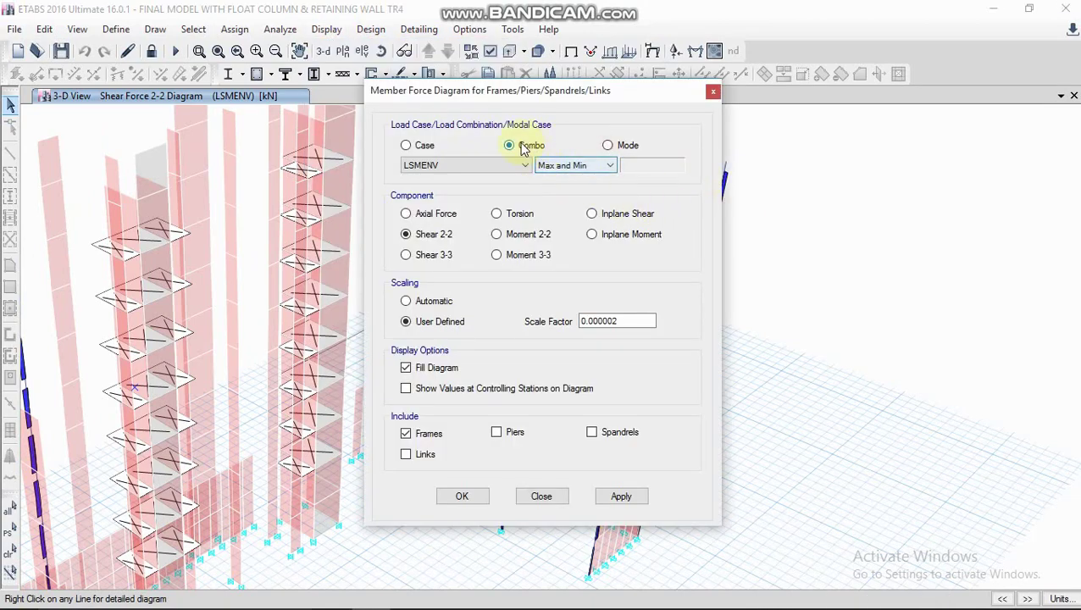
{"action": "left_click", "coordinate": [432, 215]}
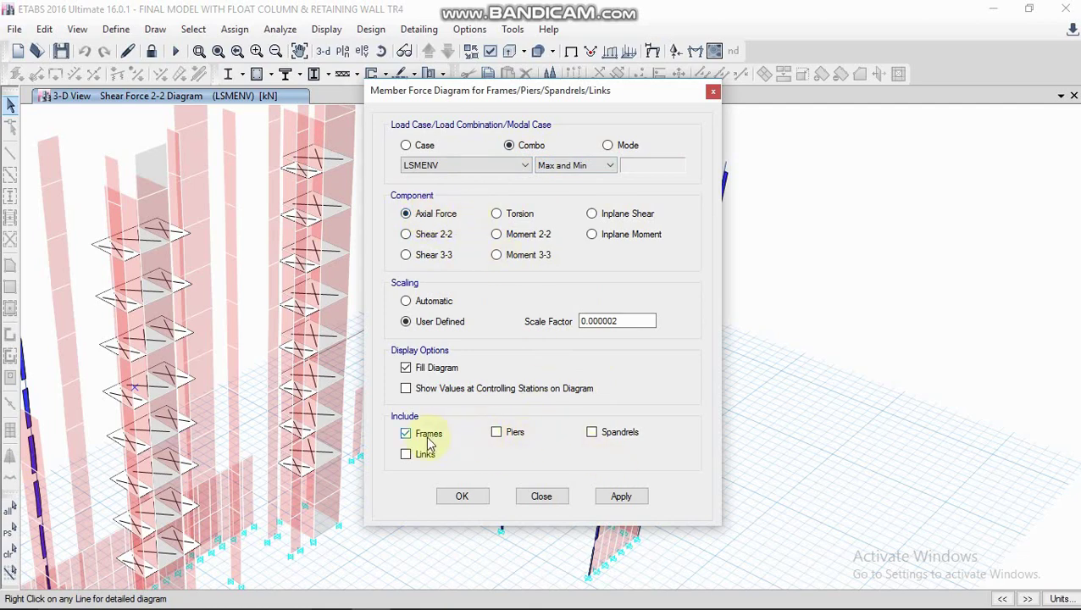
{"action": "left_click", "coordinate": [619, 498]}
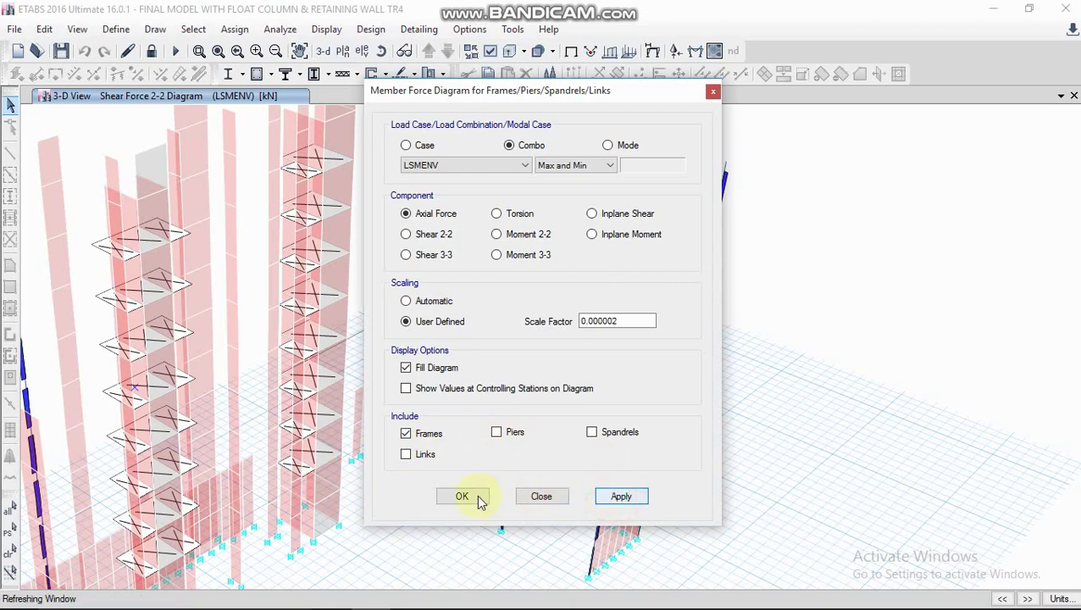
{"action": "left_click", "coordinate": [477, 498]}
Step: Read the axial forces along columns C8 and C7, and view the detailed axial and torsion diagrams of column C5 at story FOURTH
{"action": "middle_click_drag", "start_coordinate": [674, 354], "coordinate": [676, 231]}
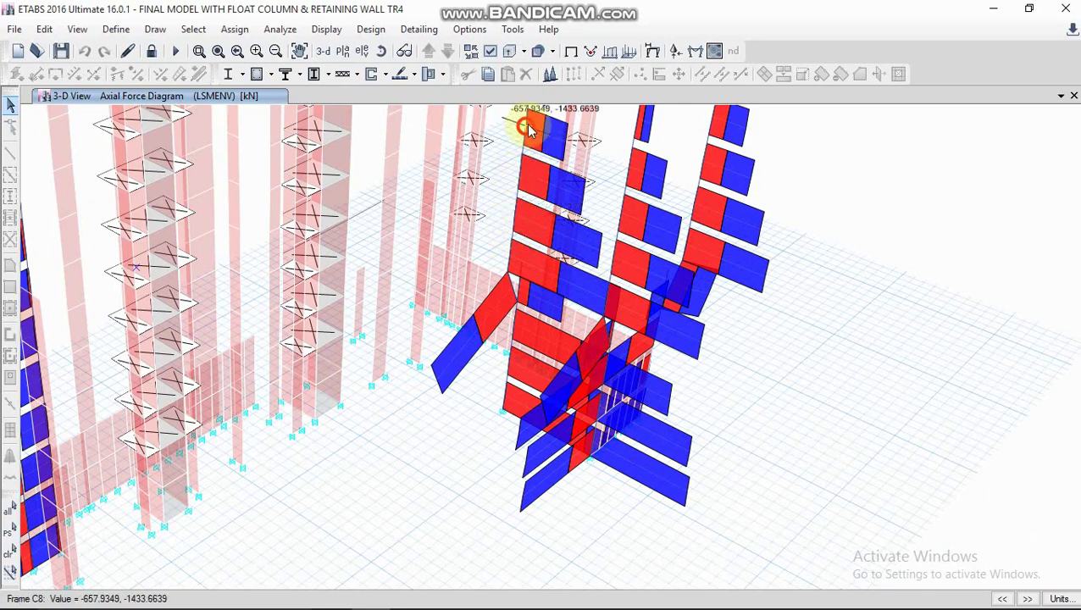
{"action": "mouse_move", "coordinate": [513, 290]}
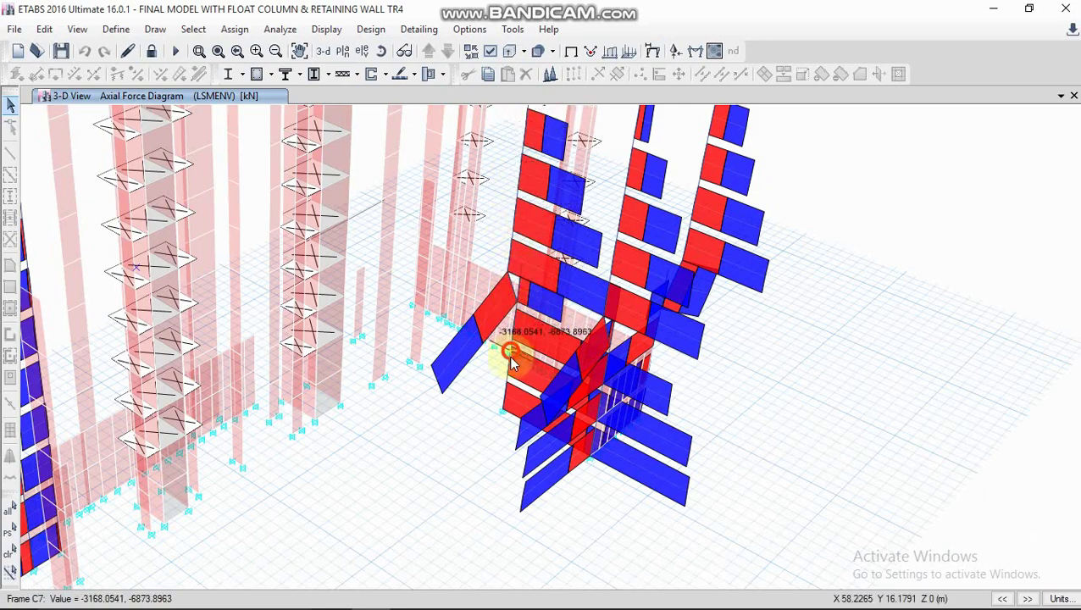
{"action": "scroll", "coordinate": [590, 316], "scroll_direction": "up", "scroll_amount": 3}
{"action": "scroll", "coordinate": [567, 253], "scroll_direction": "down", "scroll_amount": 3}
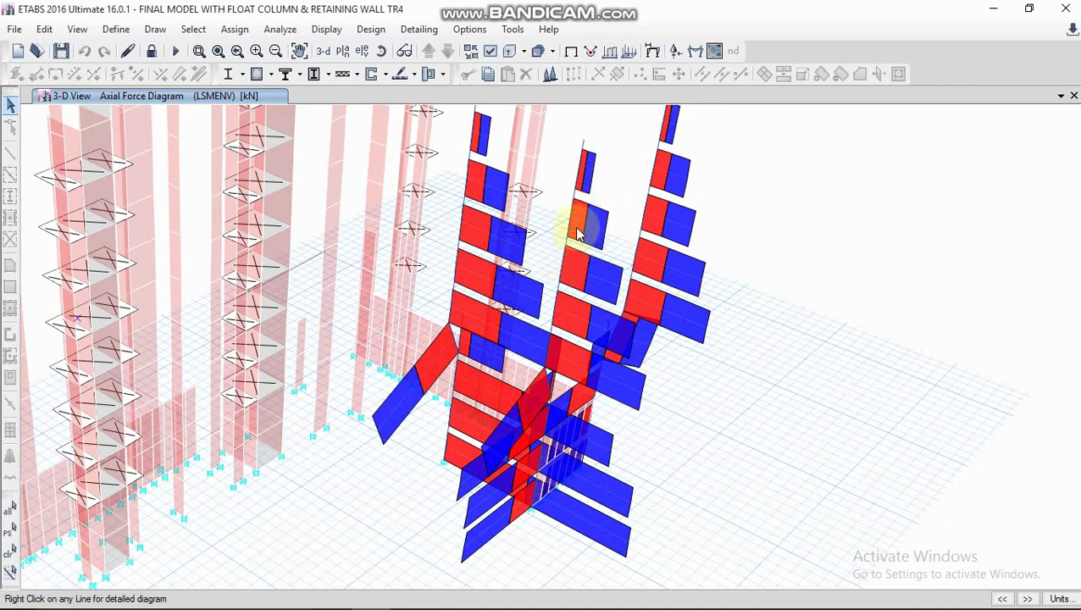
{"action": "right_click", "coordinate": [562, 269]}
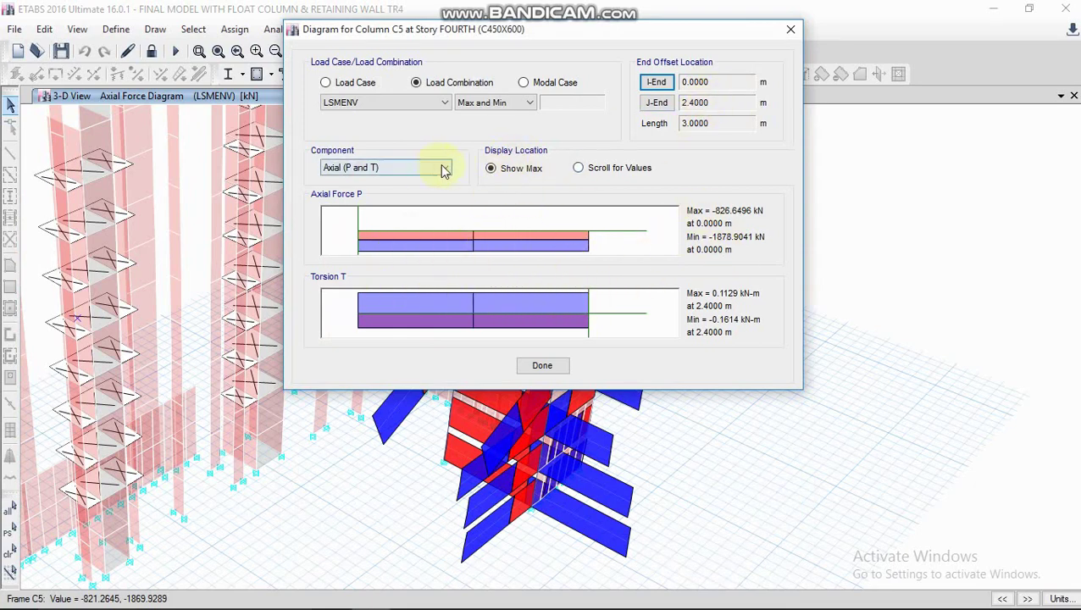
{"action": "left_click", "coordinate": [789, 31]}
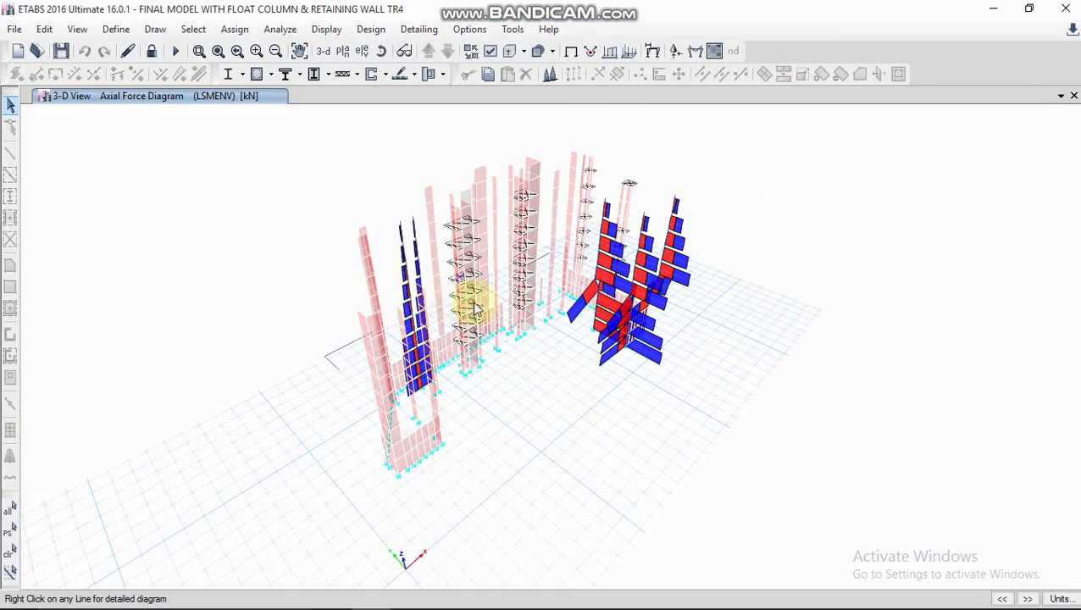
Step: Set the scale factor of the axial force diagrams for frames and piers to 0.000001
{"action": "middle_click_drag", "start_coordinate": [490, 299], "coordinate": [470, 302]}
{"action": "scroll", "coordinate": [467, 278], "scroll_direction": "up", "scroll_amount": 5}
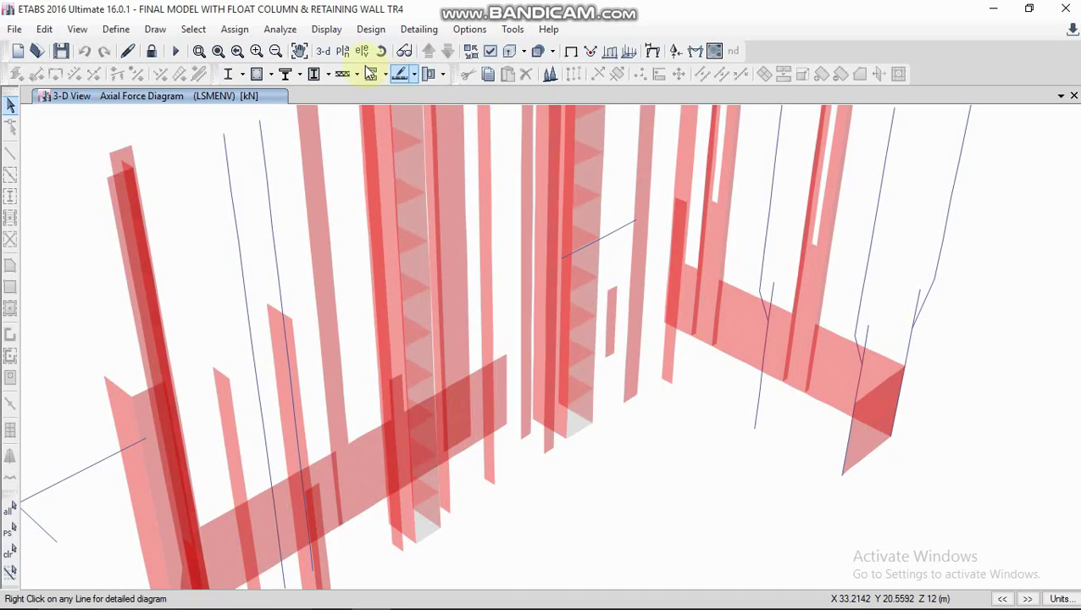
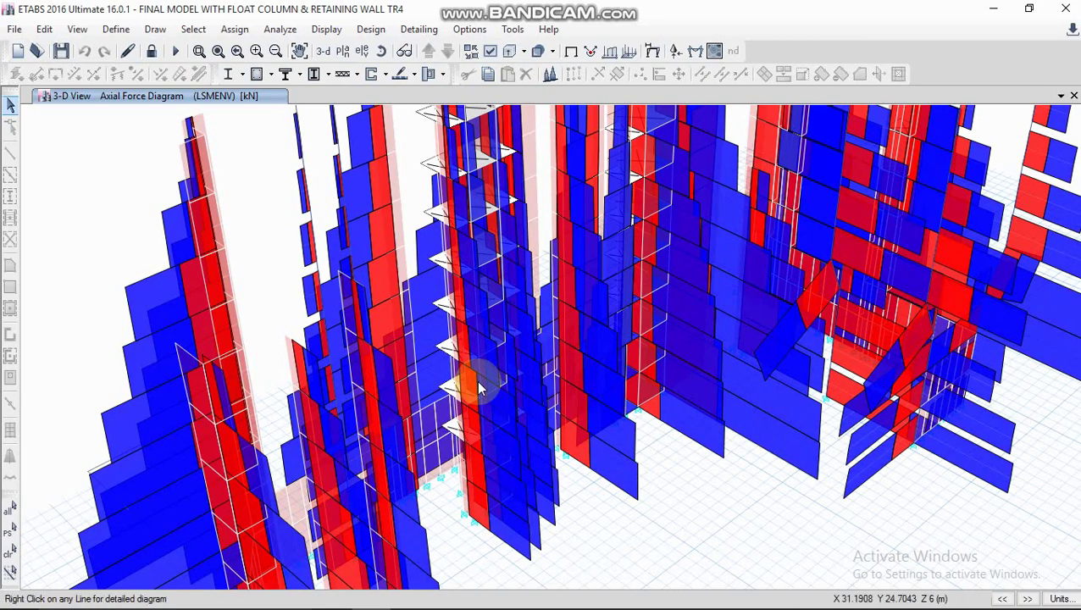
{"action": "middle_click_drag", "start_coordinate": [480, 388], "coordinate": [442, 348]}
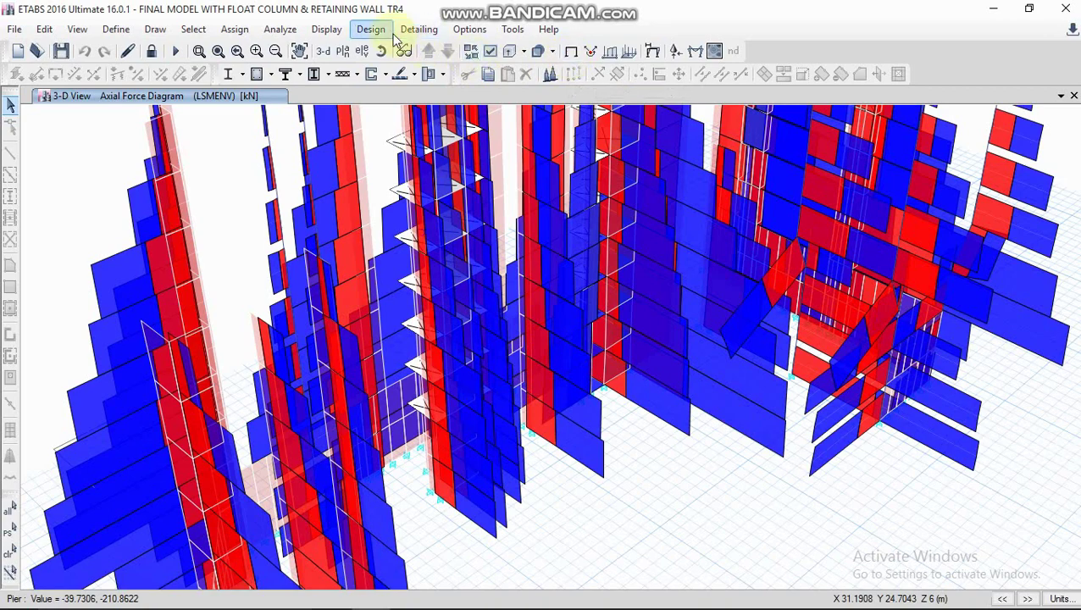
{"action": "left_click", "coordinate": [695, 51]}
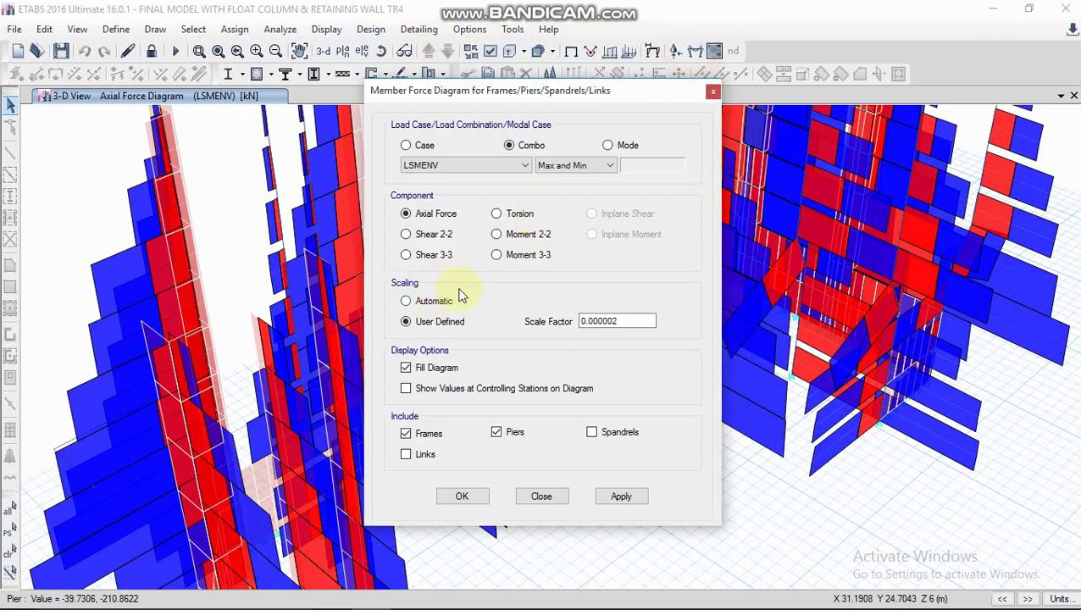
{"action": "left_click_drag", "start_coordinate": [621, 323], "coordinate": [611, 328]}
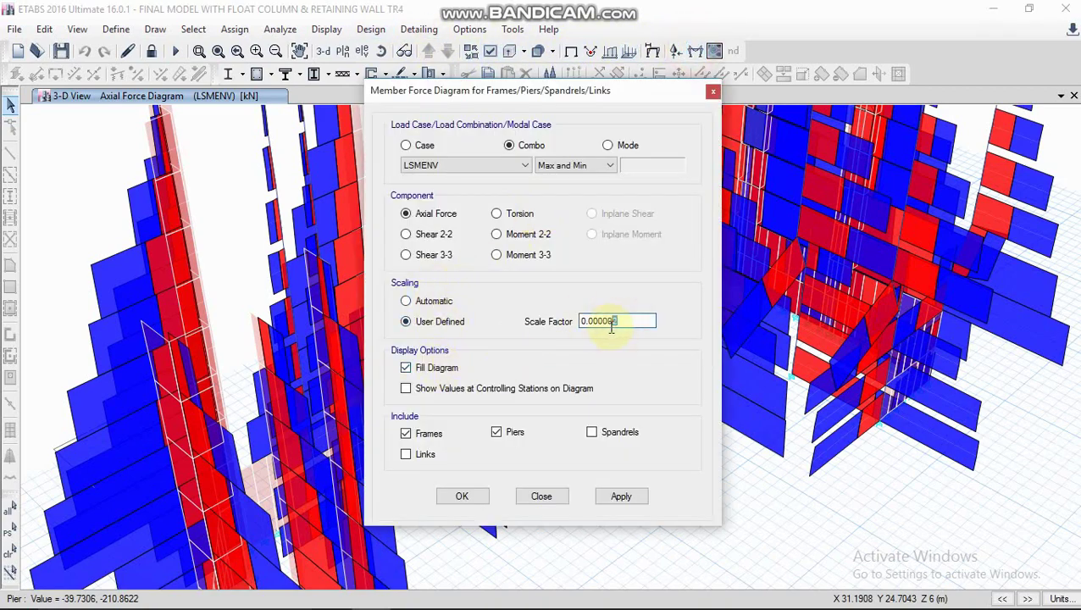
{"action": "left_click", "coordinate": [600, 501]}
{"action": "left_click", "coordinate": [477, 495]}
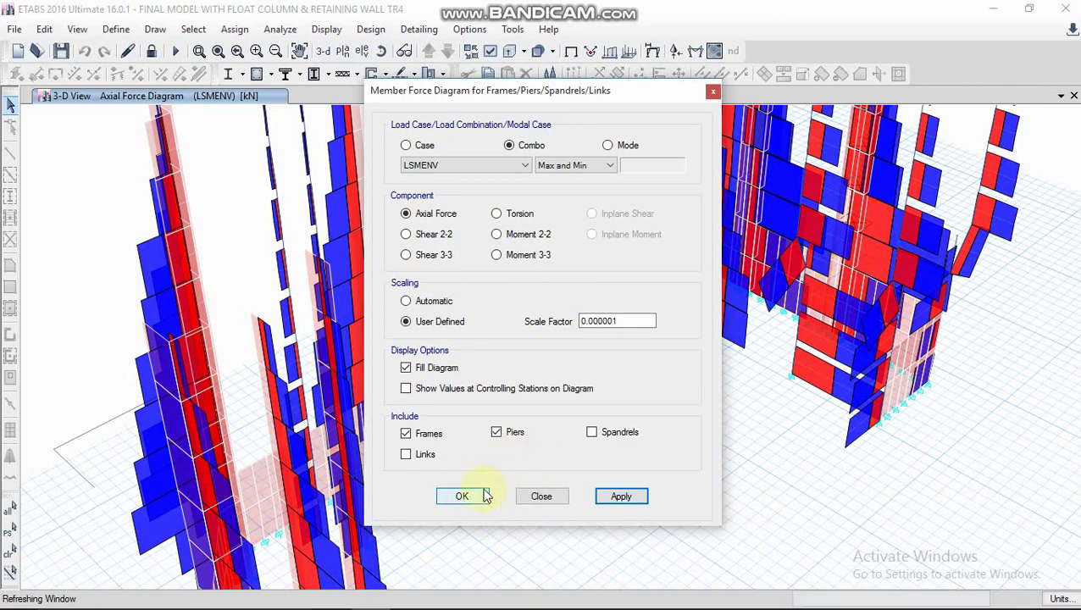
{"action": "middle_click_drag", "start_coordinate": [464, 446], "coordinate": [533, 415]}
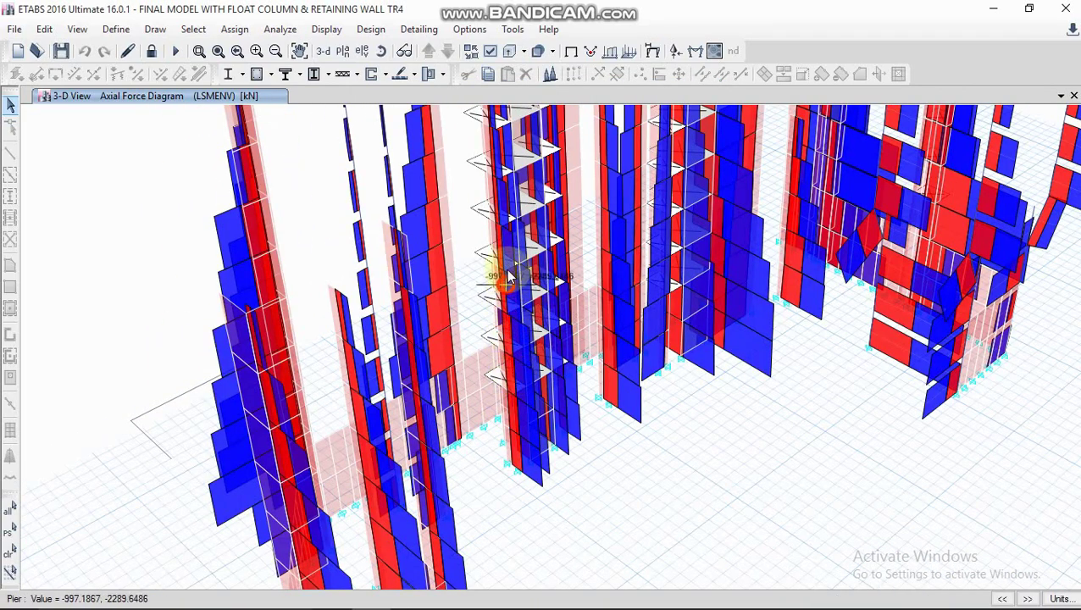
{"action": "middle_click_drag", "start_coordinate": [423, 365], "coordinate": [381, 259]}
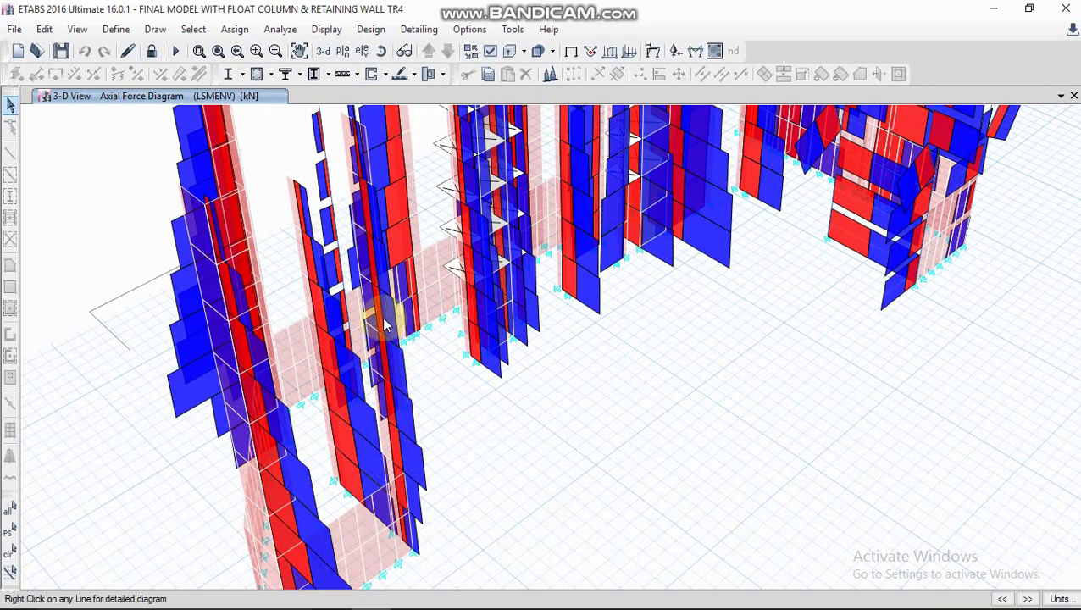
Step: View the detailed axial force and torsion diagrams of pier C5 at story STILT for the LSMENV combination
{"action": "left_click", "coordinate": [391, 364]}
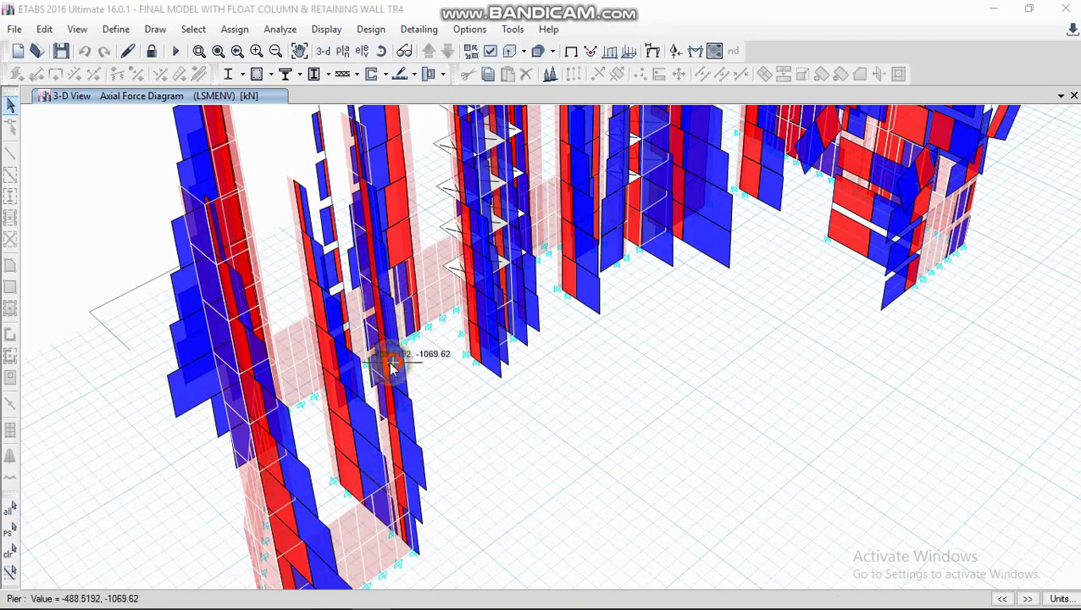
{"action": "right_click", "coordinate": [392, 364]}
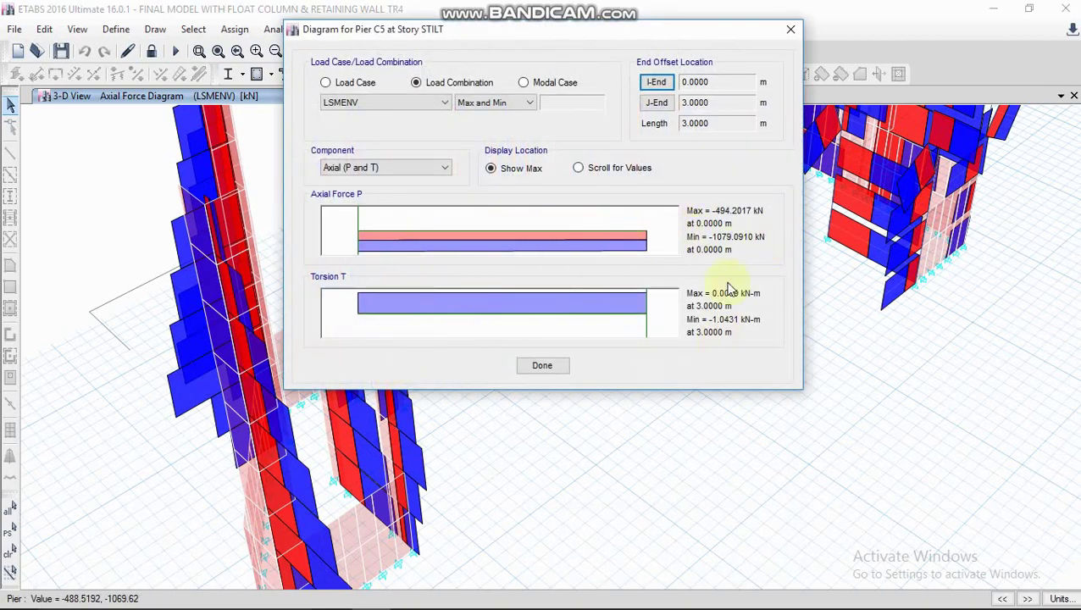
{"action": "left_click", "coordinate": [794, 29]}
Step: Review the force components available in the member force diagram settings for frames and piers
{"action": "middle_click_drag", "start_coordinate": [697, 358], "coordinate": [507, 427]}
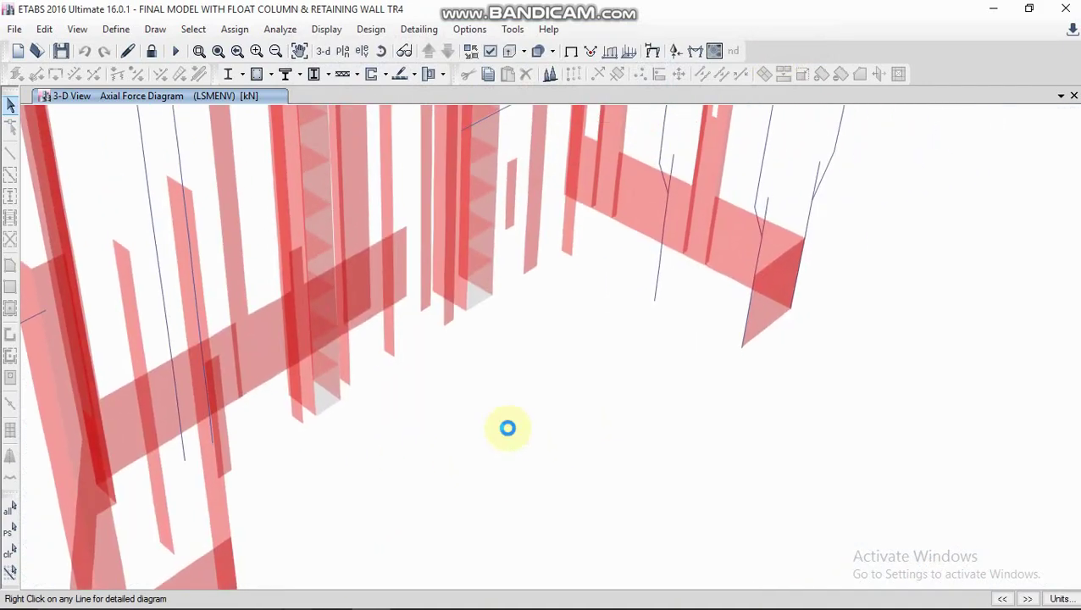
{"action": "middle_click_drag", "start_coordinate": [356, 267], "coordinate": [428, 369]}
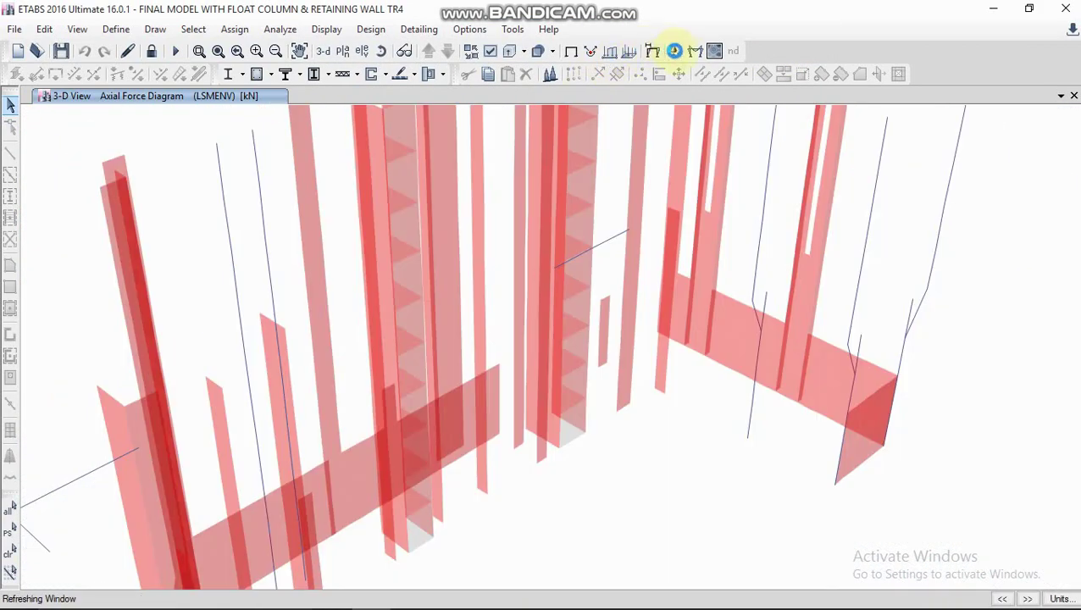
{"action": "left_click", "coordinate": [697, 53]}
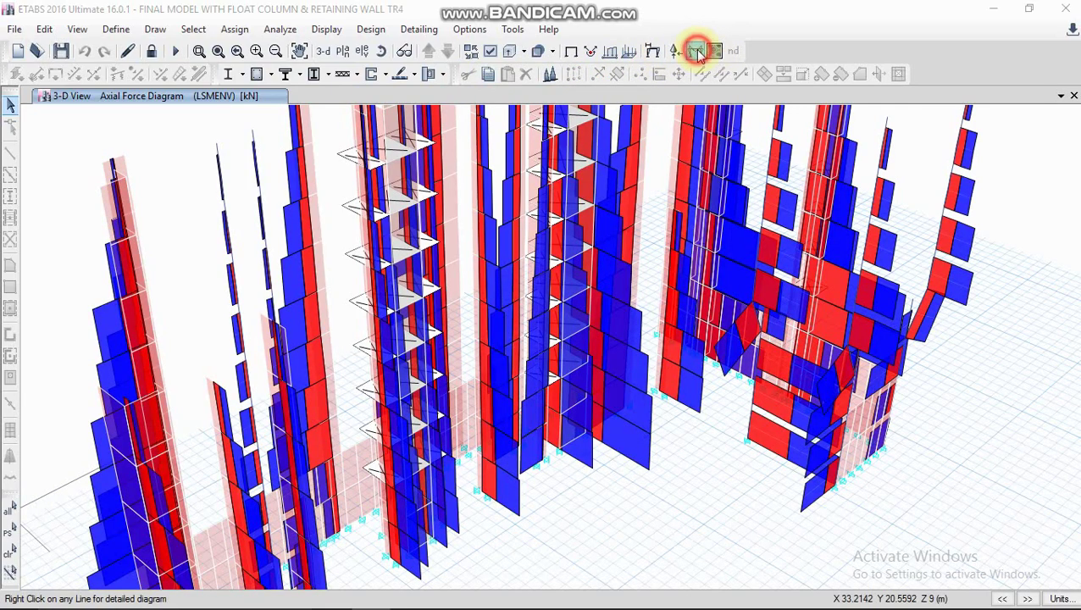
{"action": "left_click", "coordinate": [698, 54]}
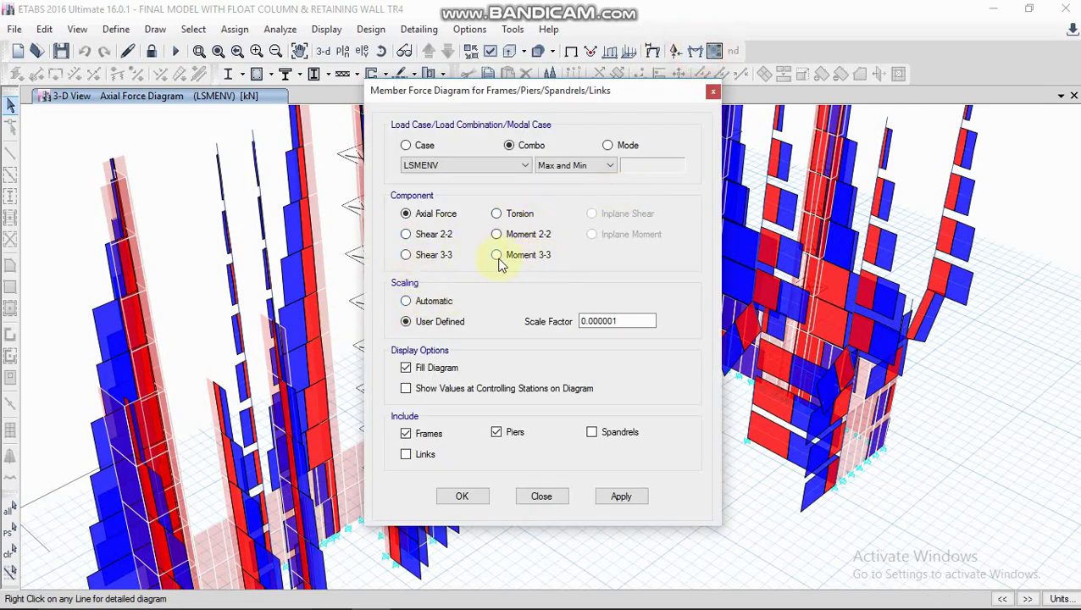
{"action": "left_click", "coordinate": [551, 496]}
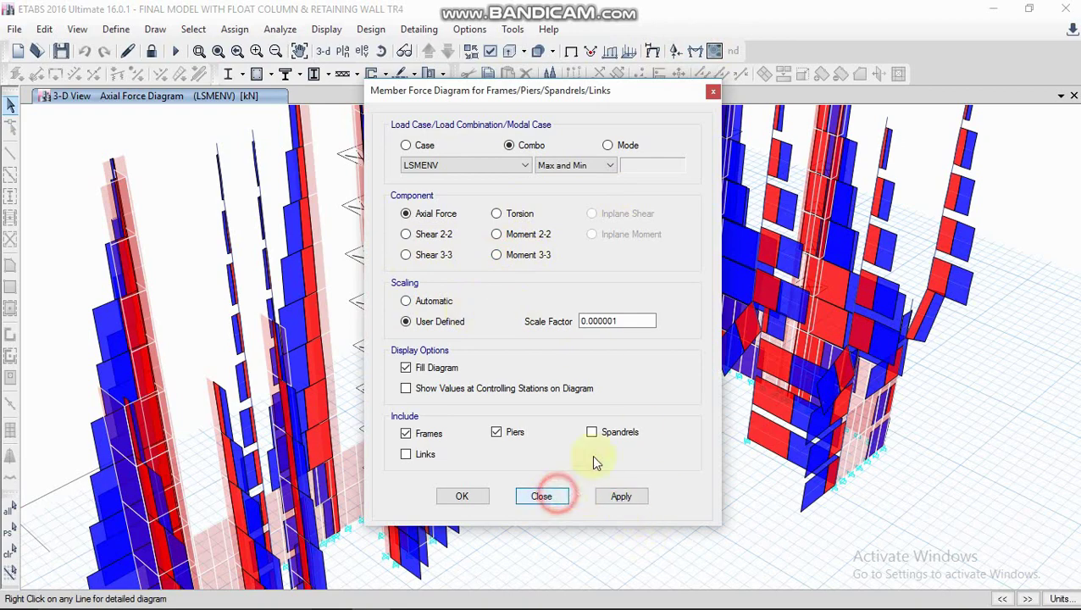
Step: Show the Base plan view and try to turn it into a perspective 3-D view of the supports
{"action": "scroll", "coordinate": [596, 373], "scroll_direction": "down", "scroll_amount": 5}
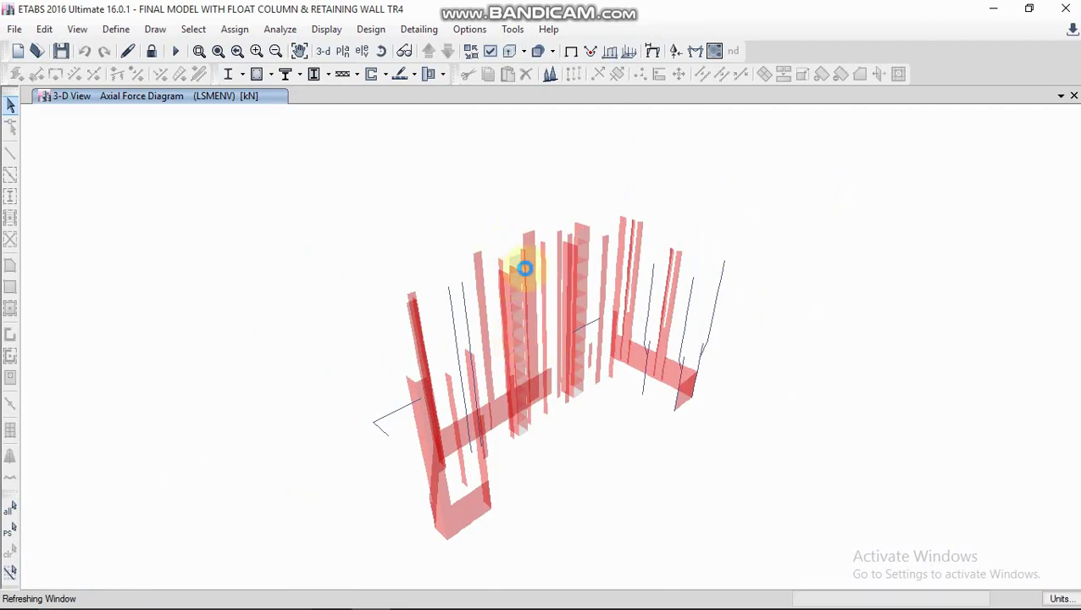
{"action": "middle_click_drag", "start_coordinate": [519, 244], "coordinate": [484, 216]}
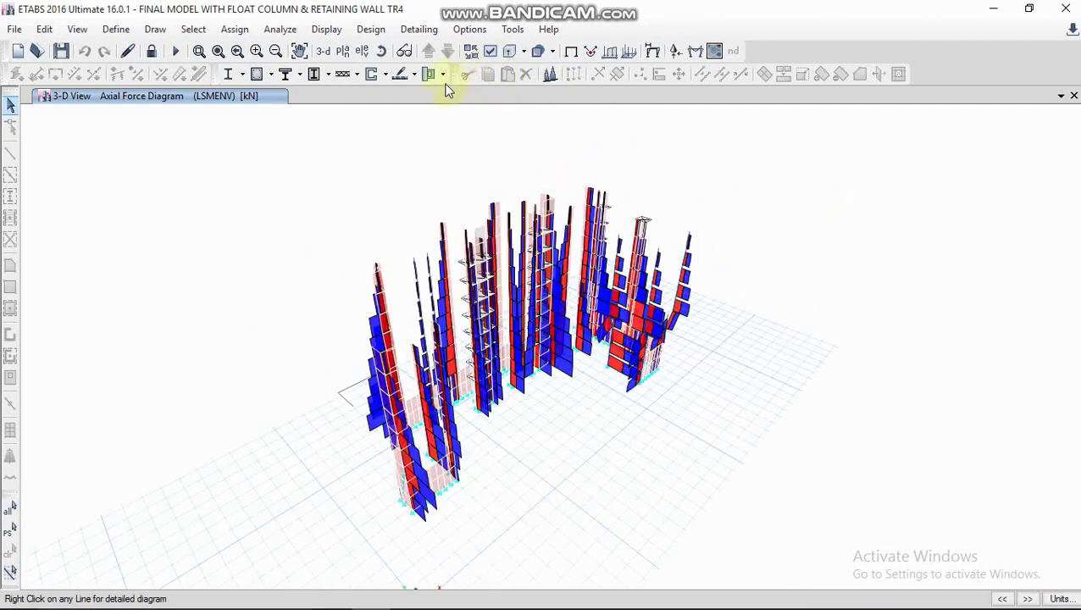
{"action": "left_click", "coordinate": [325, 51]}
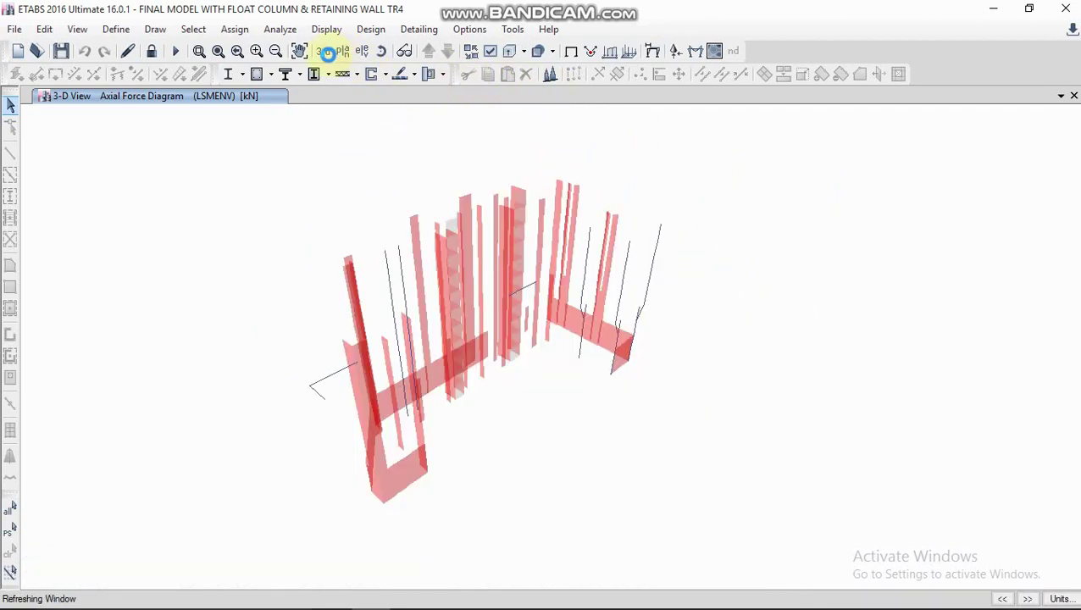
{"action": "left_click", "coordinate": [342, 51]}
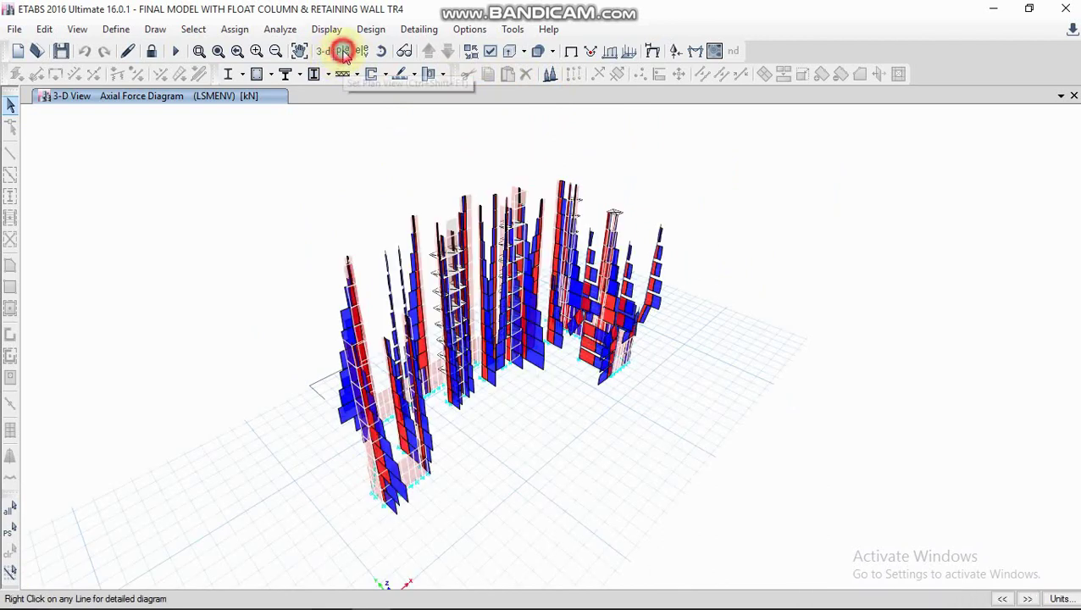
{"action": "left_click", "coordinate": [447, 349]}
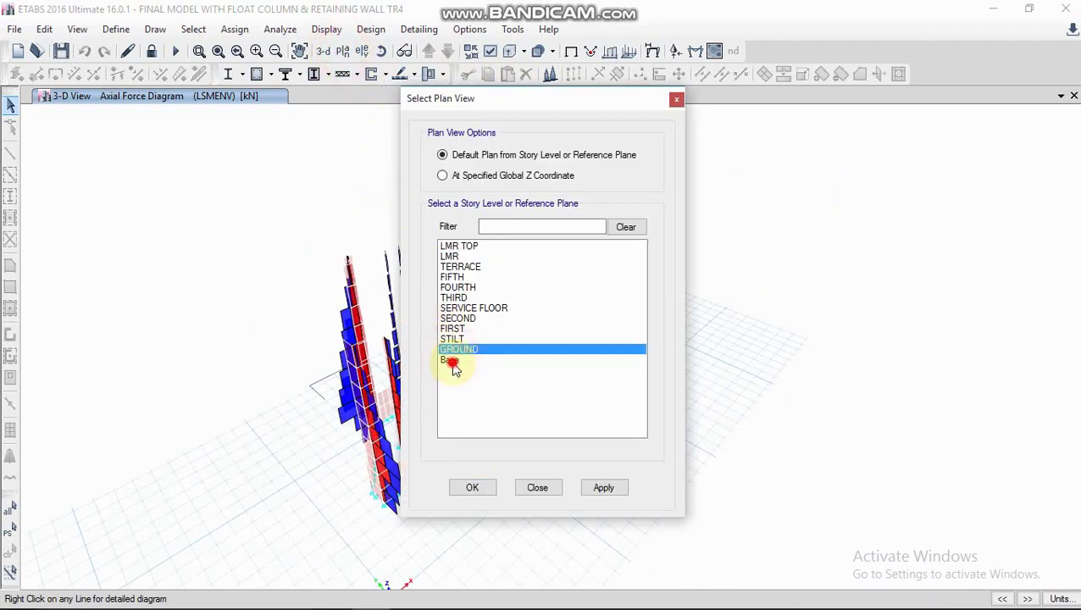
{"action": "left_click", "coordinate": [450, 360]}
{"action": "left_click", "coordinate": [603, 490]}
{"action": "left_click", "coordinate": [472, 488]}
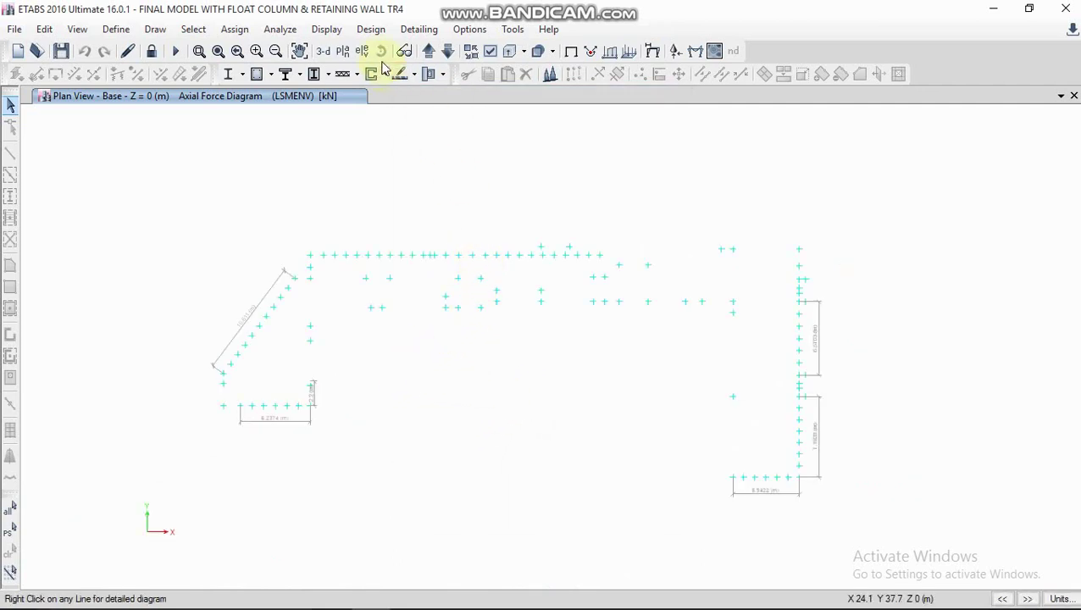
{"action": "left_click", "coordinate": [404, 52]}
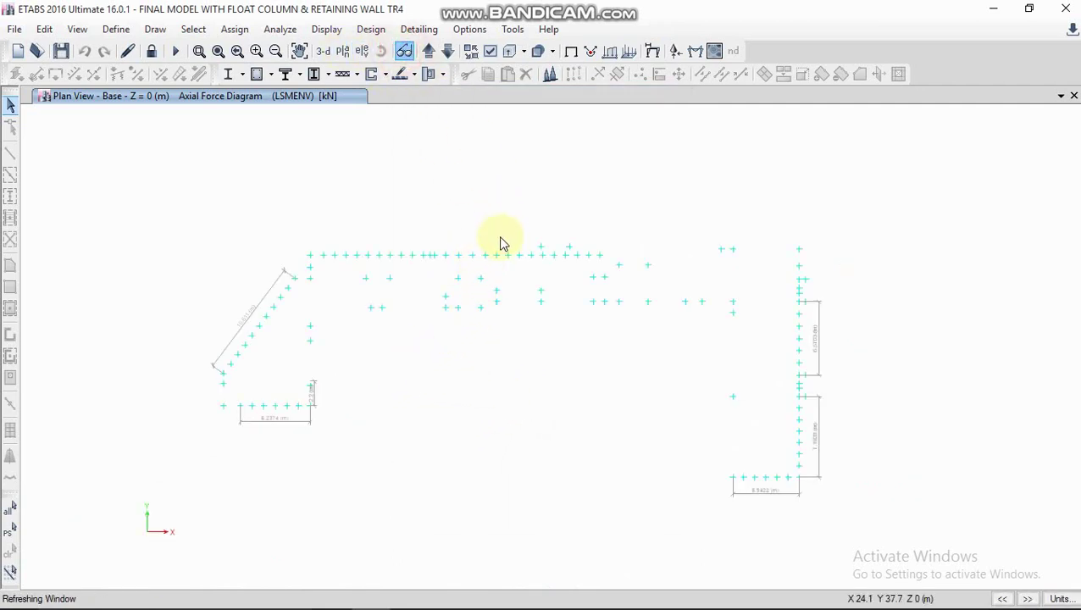
{"action": "middle_click_drag", "start_coordinate": [511, 283], "coordinate": [496, 275]}
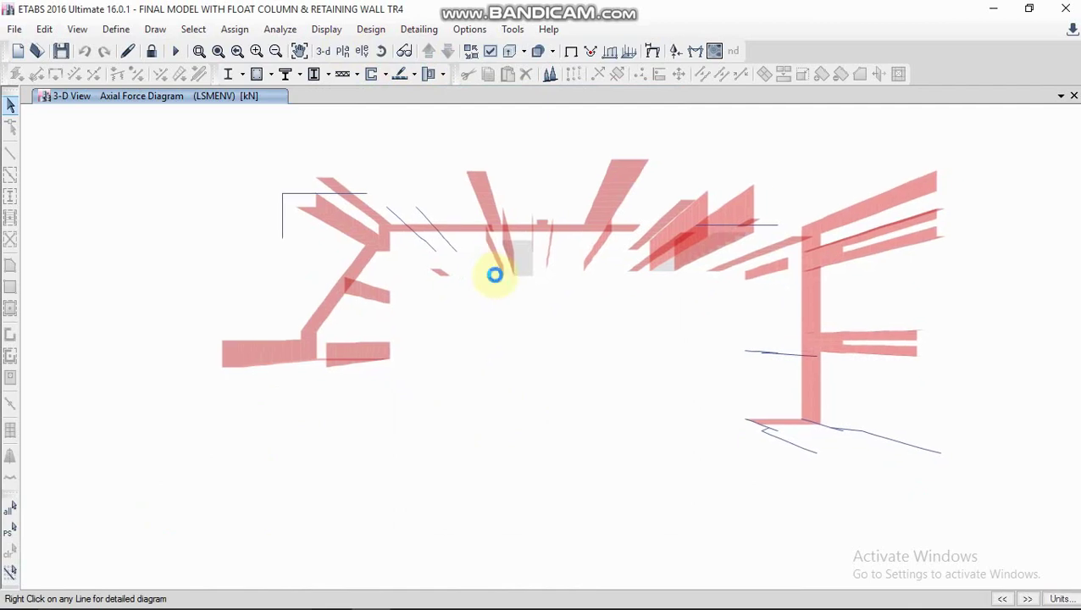
Step: Return to the plan view of the Base level
{"action": "left_click", "coordinate": [342, 51]}
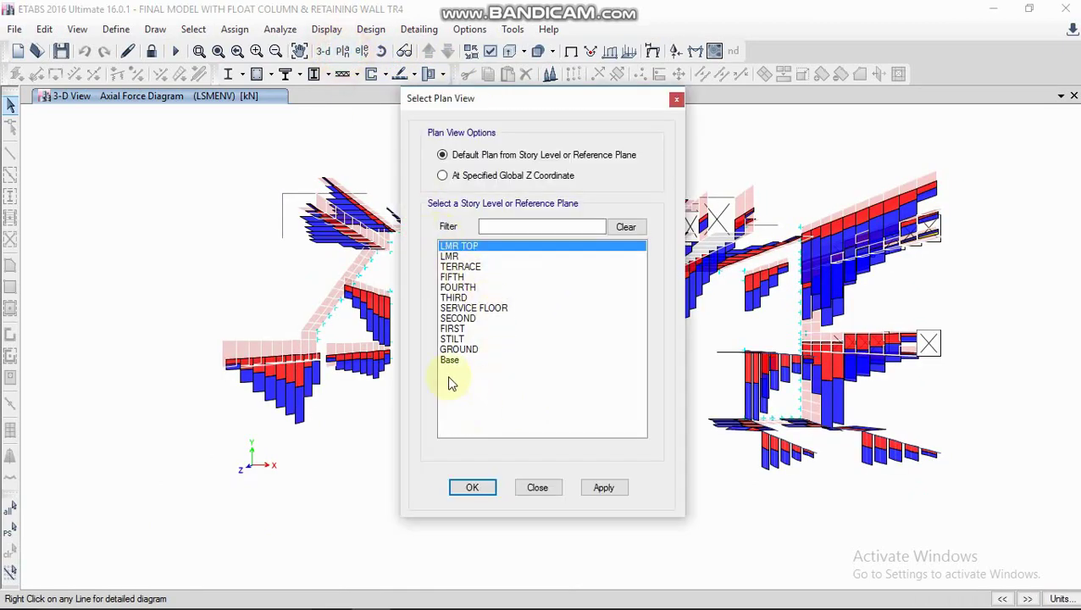
{"action": "left_click", "coordinate": [449, 361]}
{"action": "left_click", "coordinate": [604, 488]}
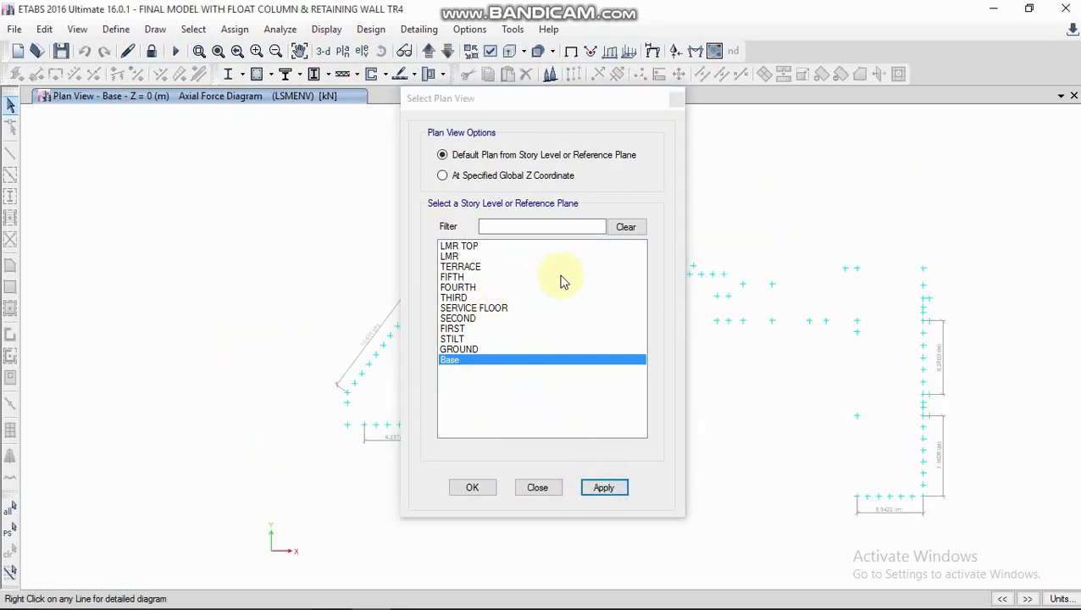
{"action": "left_click", "coordinate": [678, 100]}
Step: Isolate all the Base support joints as the only visible objects and tilt the plan into a perspective 3-D view
{"action": "left_click_drag", "start_coordinate": [282, 195], "coordinate": [983, 526]}
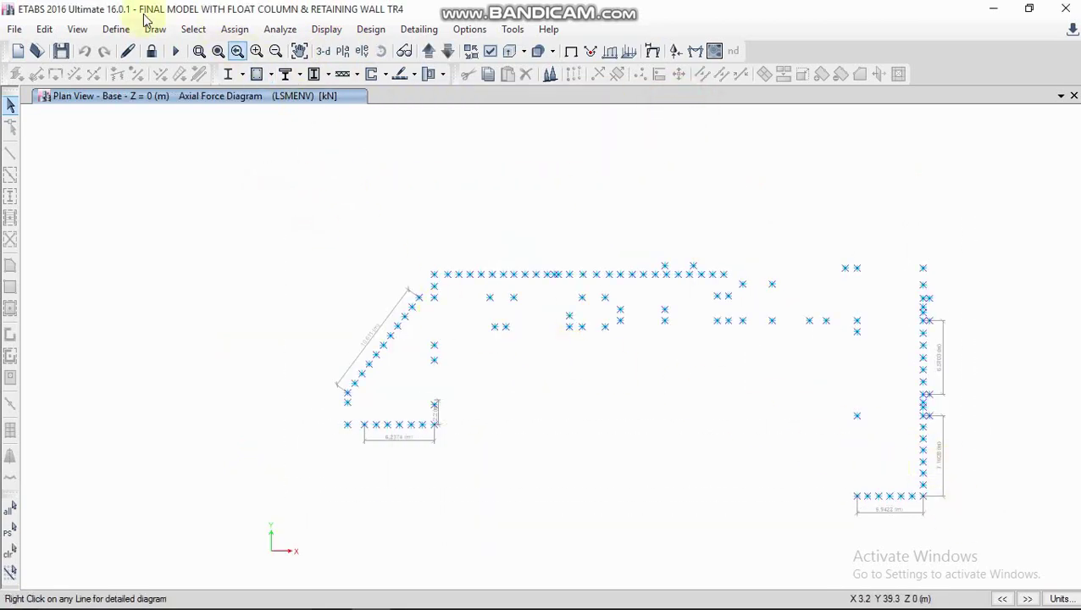
{"action": "left_click", "coordinate": [77, 29]}
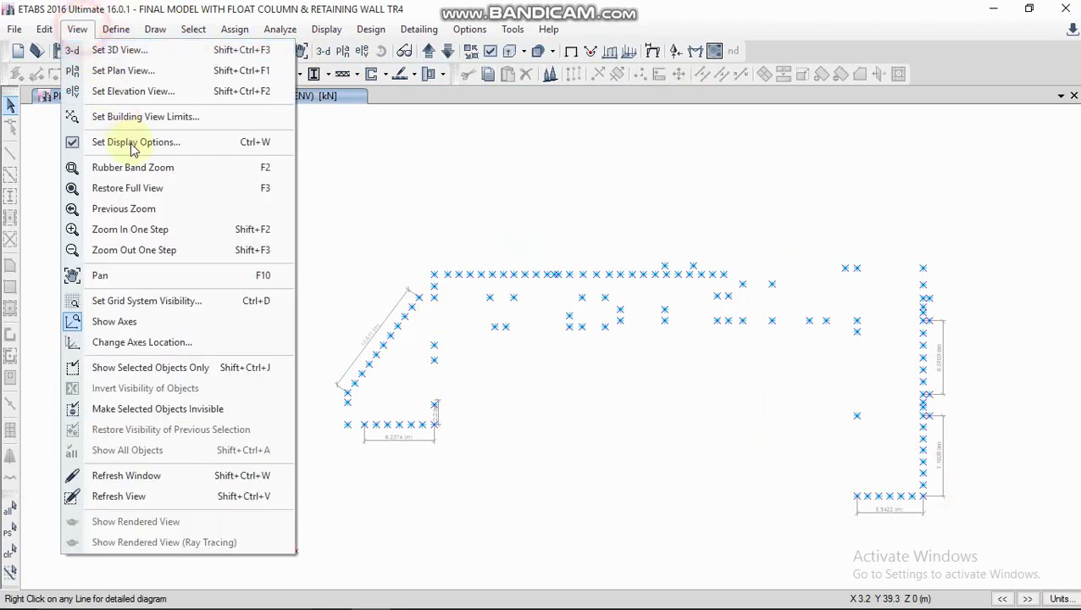
{"action": "left_click", "coordinate": [159, 368]}
{"action": "left_click", "coordinate": [402, 52]}
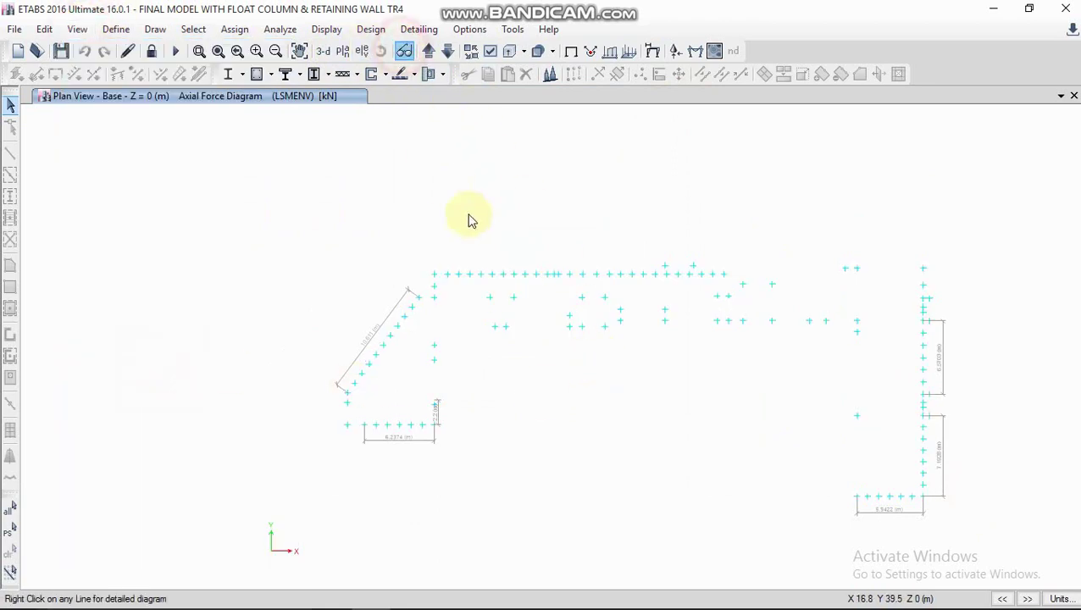
{"action": "left_click", "coordinate": [567, 375]}
{"action": "middle_click_drag", "start_coordinate": [518, 387], "coordinate": [526, 329]}
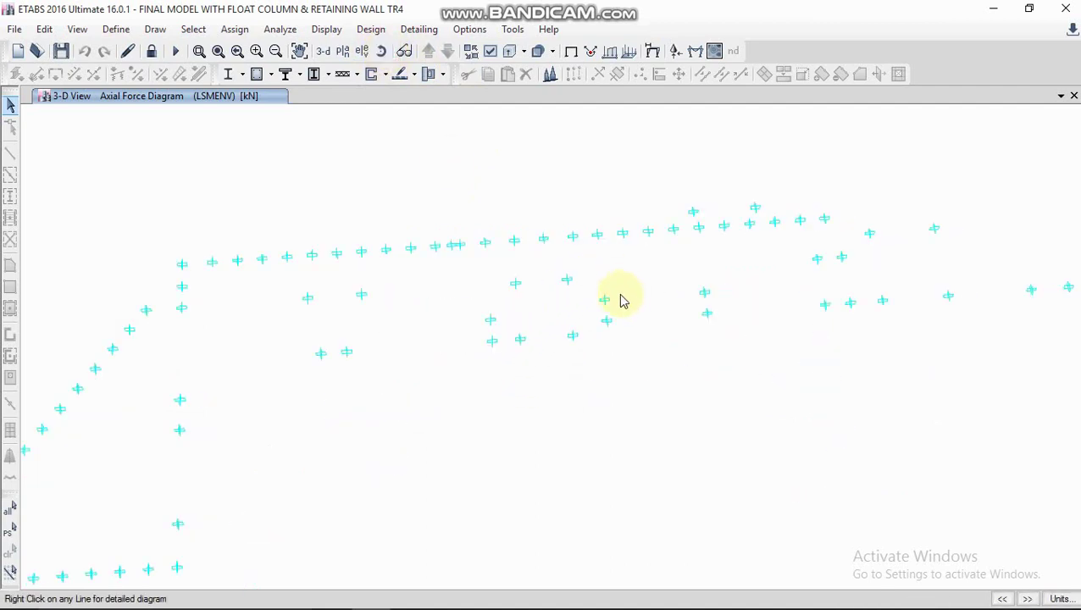
Step: Display the Fz support reactions as arrows for the LSMENV combination with Absolute Max values
{"action": "left_click", "coordinate": [332, 31]}
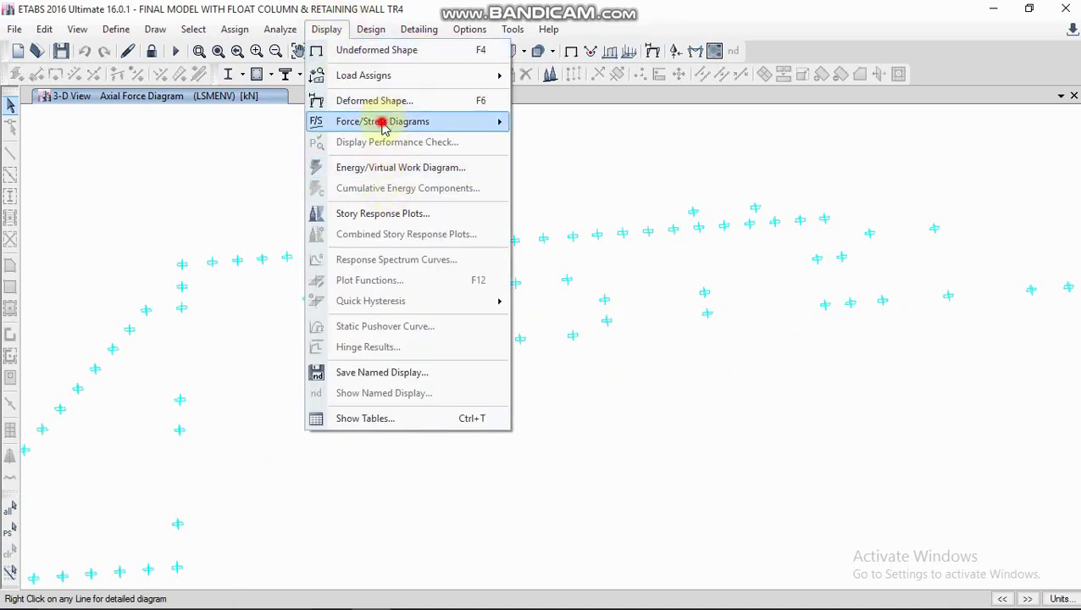
{"action": "mouse_move", "coordinate": [379, 121]}
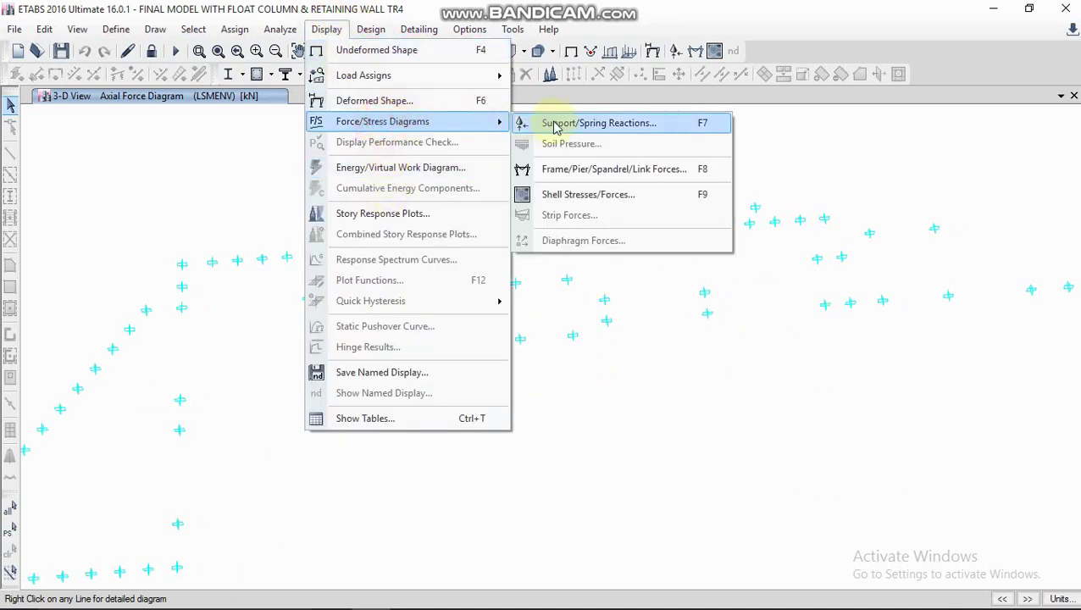
{"action": "left_click", "coordinate": [621, 126]}
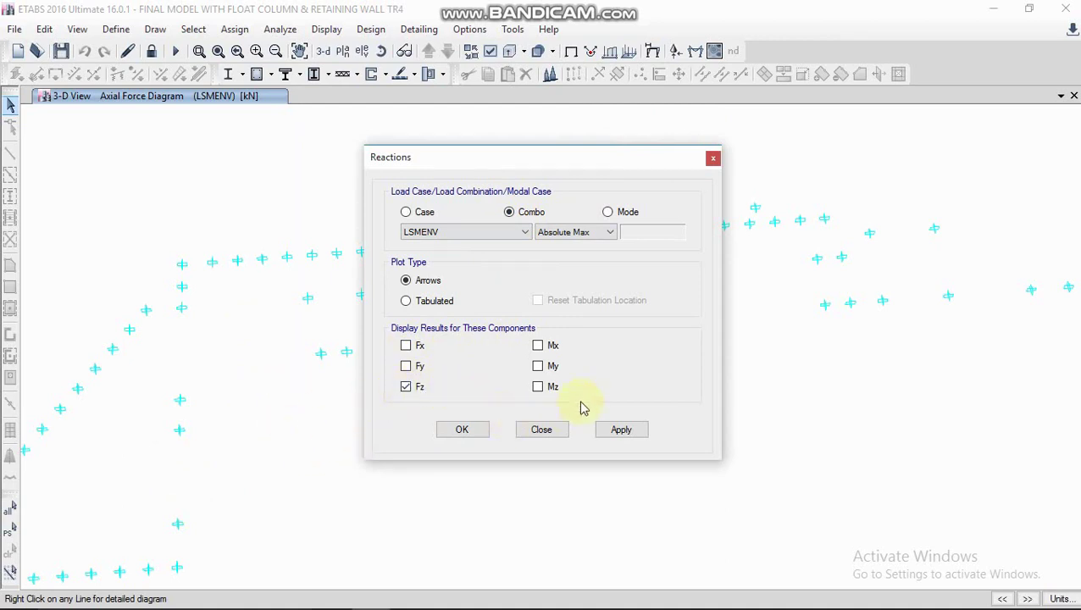
{"action": "left_click", "coordinate": [623, 429]}
{"action": "left_click", "coordinate": [470, 436]}
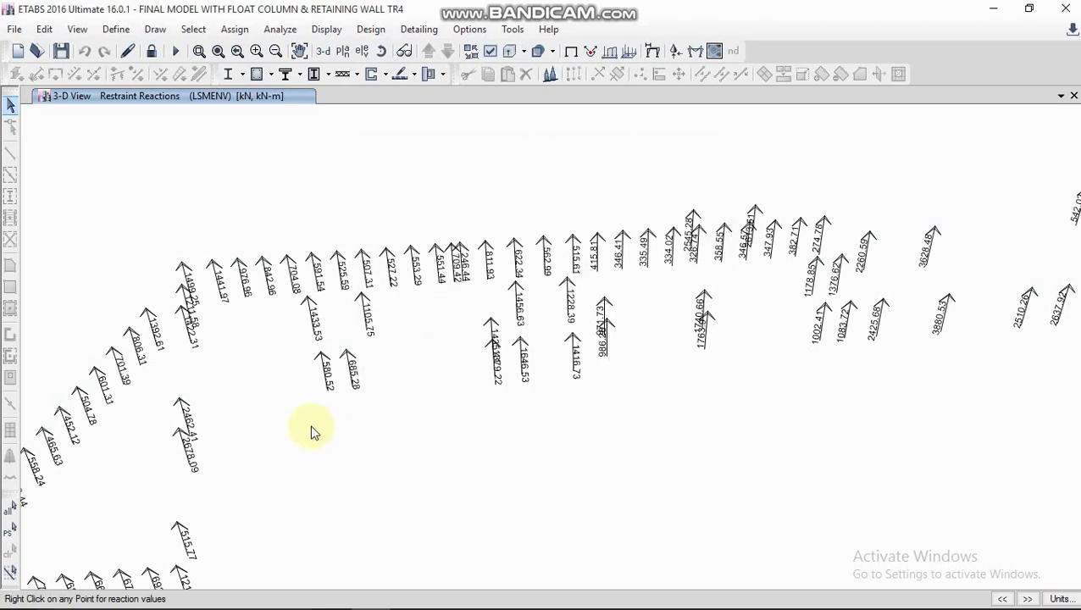
Step: Examine the vertical reaction values at the support joints across the whole building footprint
{"action": "left_click_drag", "start_coordinate": [311, 433], "coordinate": [572, 344]}
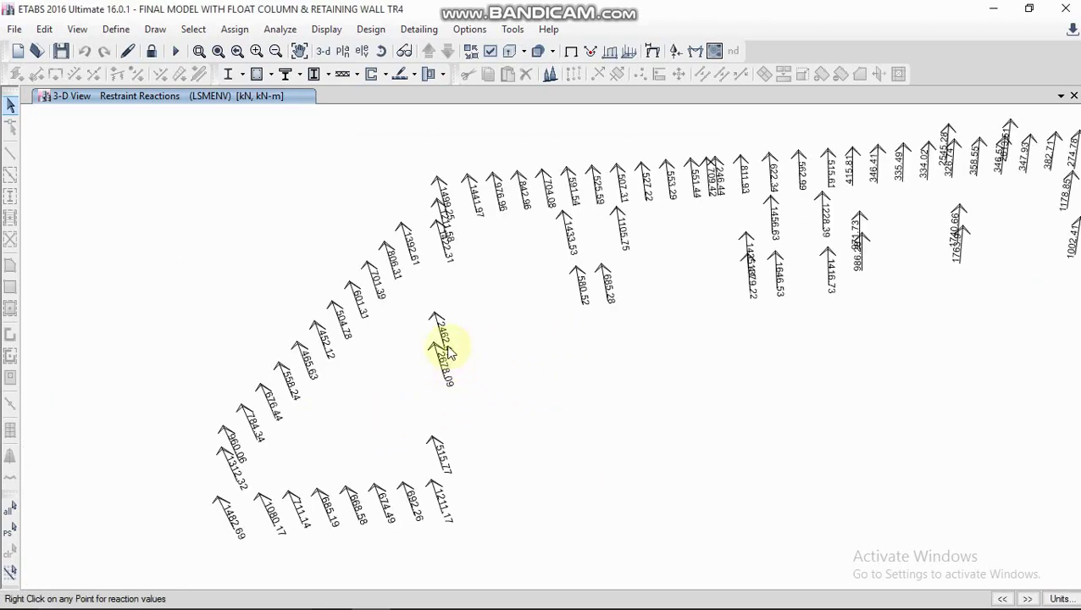
{"action": "left_click_drag", "start_coordinate": [471, 369], "coordinate": [618, 248]}
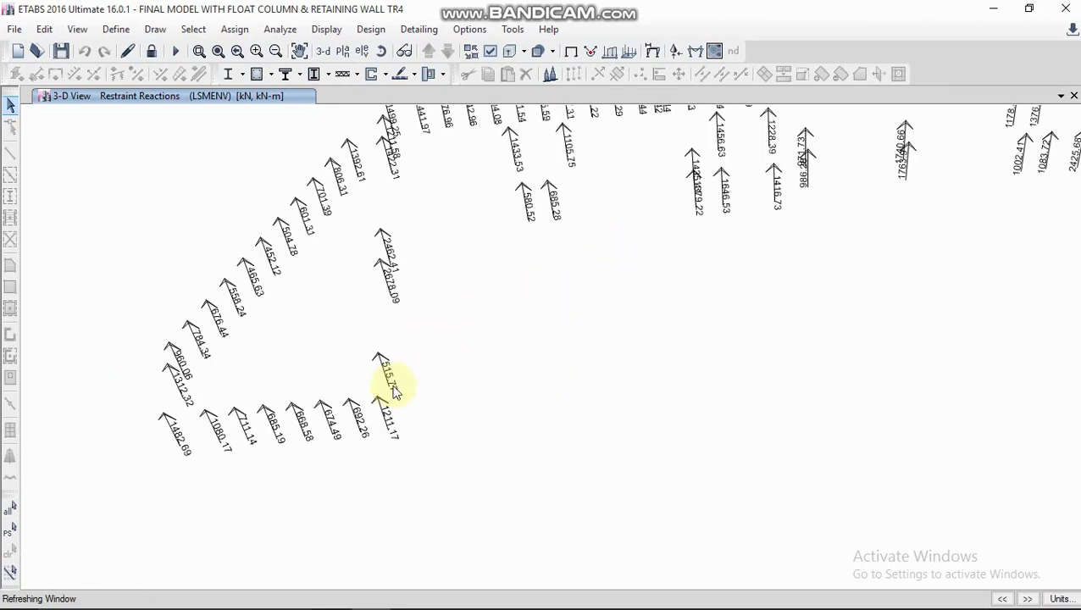
{"action": "left_click_drag", "start_coordinate": [476, 261], "coordinate": [193, 340]}
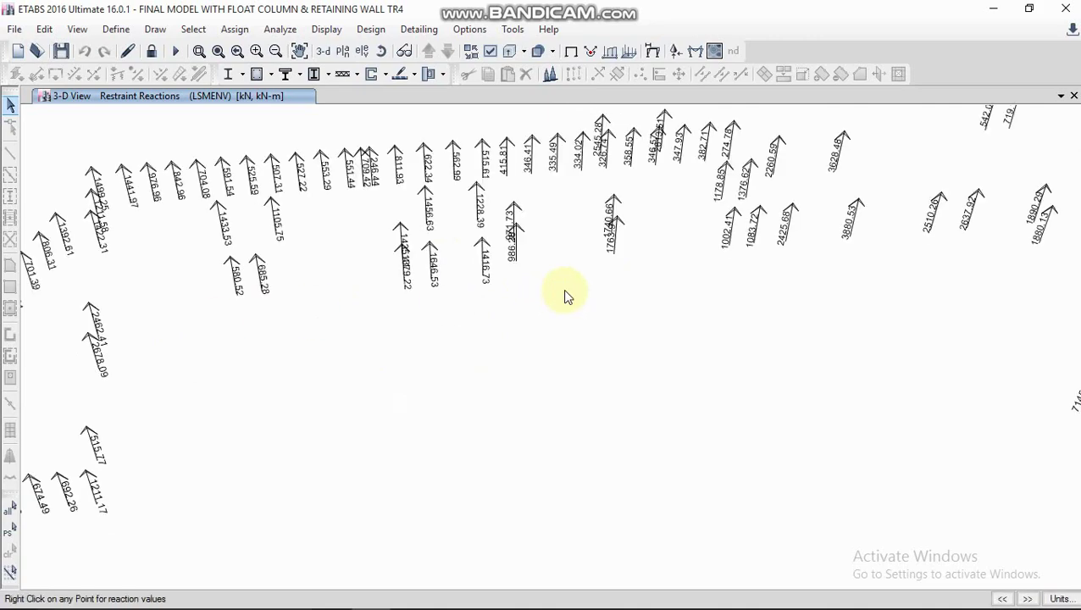
{"action": "left_click_drag", "start_coordinate": [666, 296], "coordinate": [304, 297]}
{"action": "left_click_drag", "start_coordinate": [746, 265], "coordinate": [529, 328]}
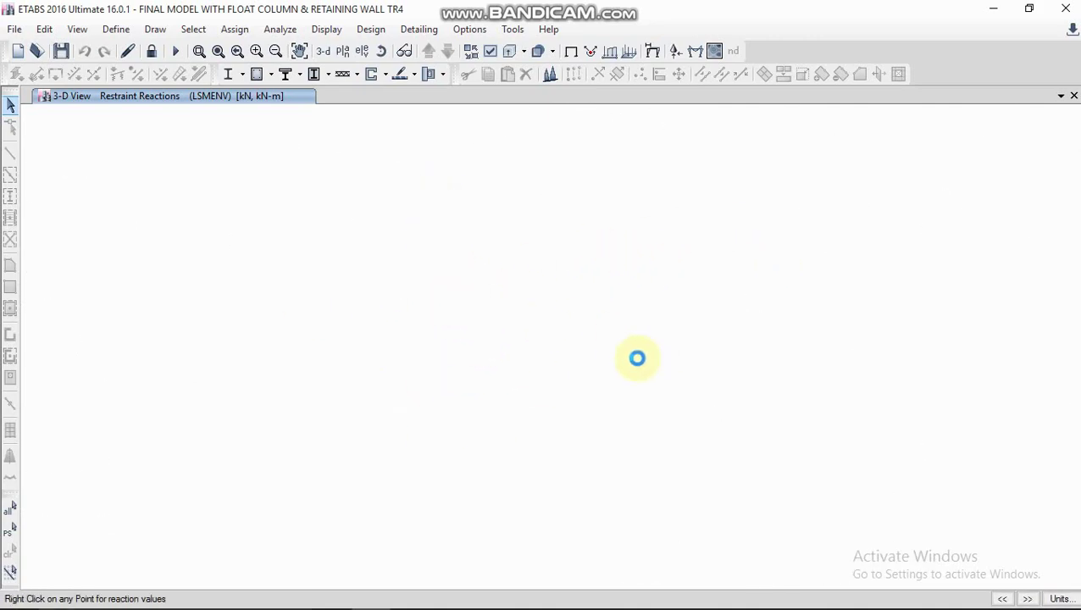
{"action": "left_click", "coordinate": [327, 30]}
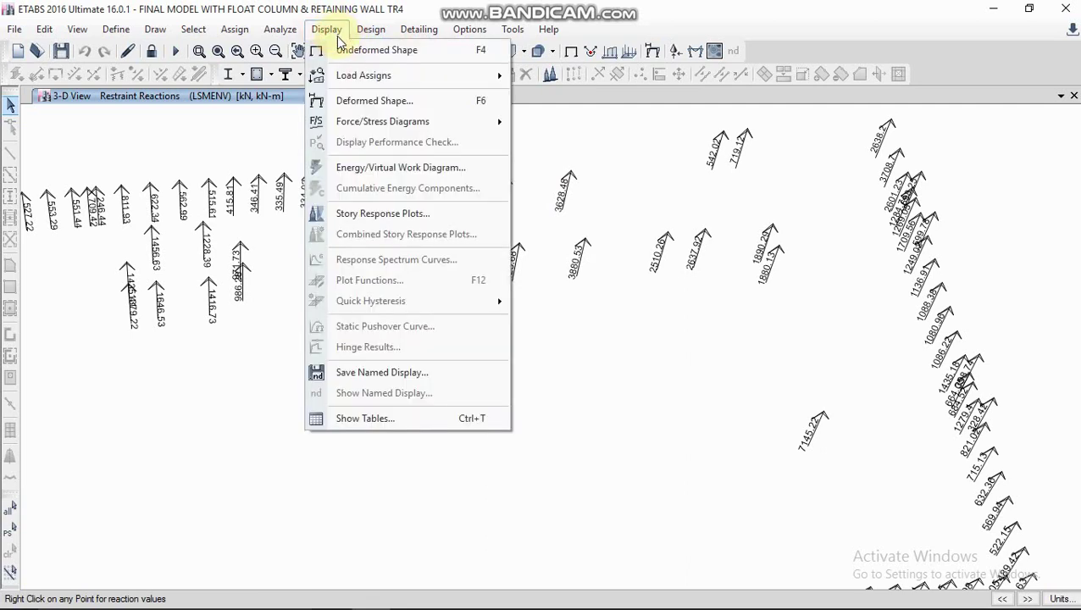
{"action": "left_click", "coordinate": [357, 122]}
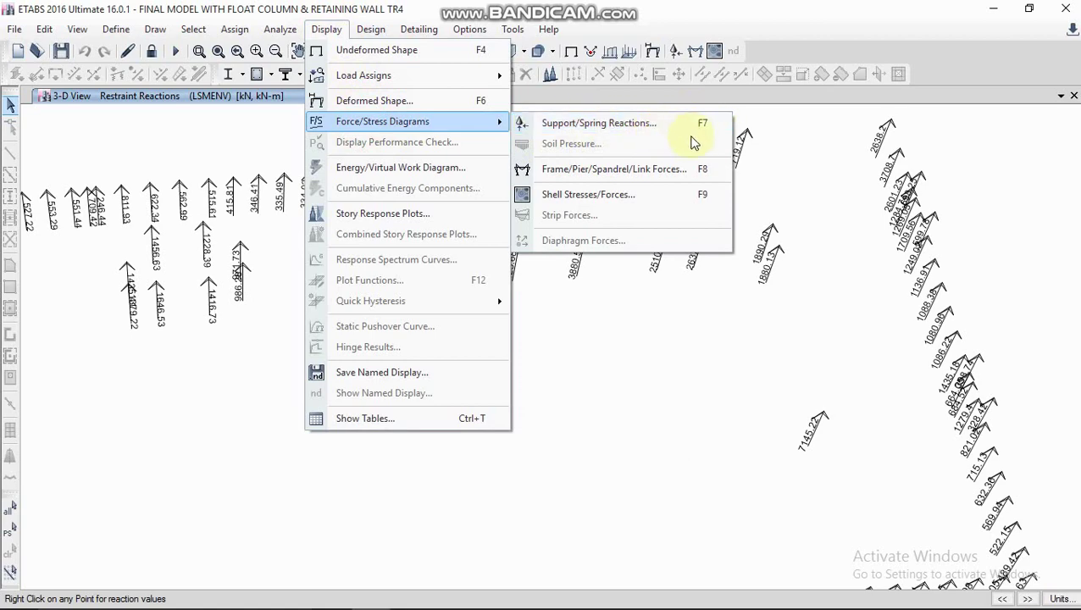
{"action": "left_click", "coordinate": [808, 159]}
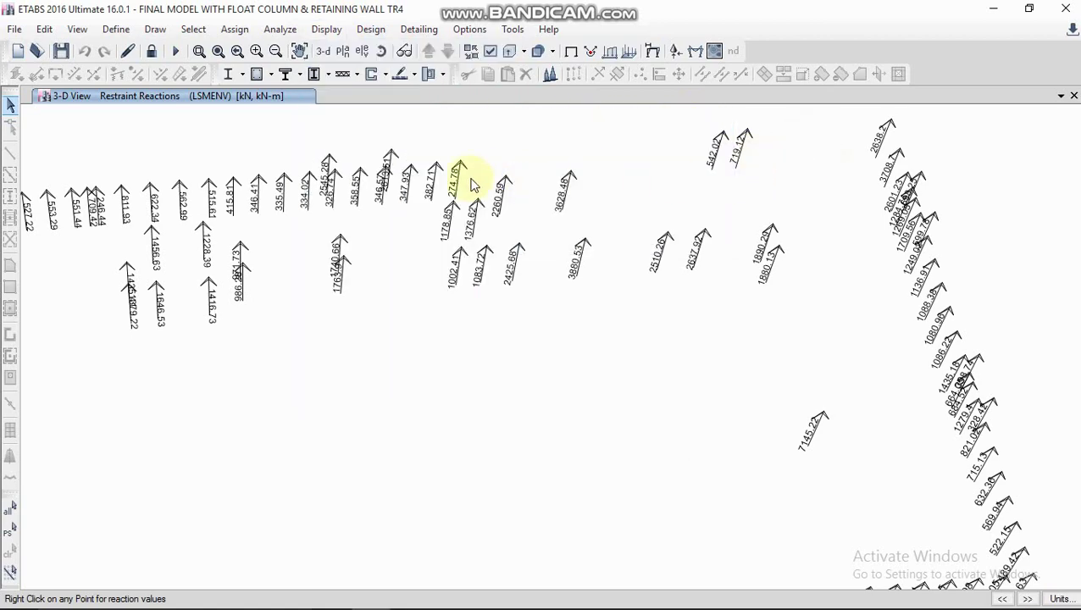
{"action": "middle_click_drag", "start_coordinate": [470, 176], "coordinate": [567, 177]}
{"action": "middle_click_drag", "start_coordinate": [451, 177], "coordinate": [524, 165]}
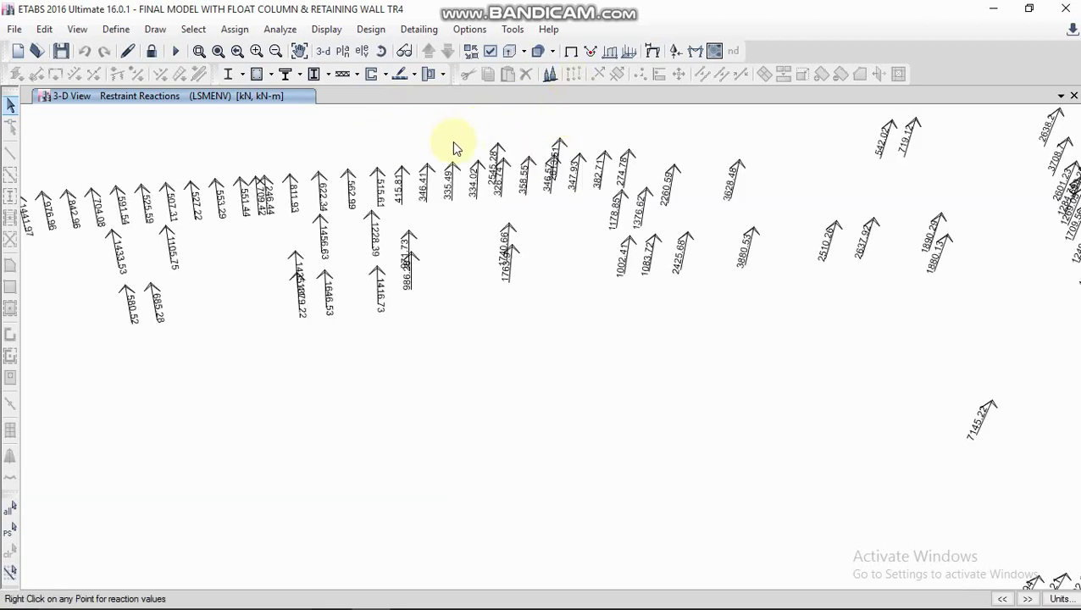
{"action": "middle_click_drag", "start_coordinate": [453, 149], "coordinate": [483, 157]}
Step: Switch the view to the plan of story FIRST
{"action": "left_click", "coordinate": [343, 51]}
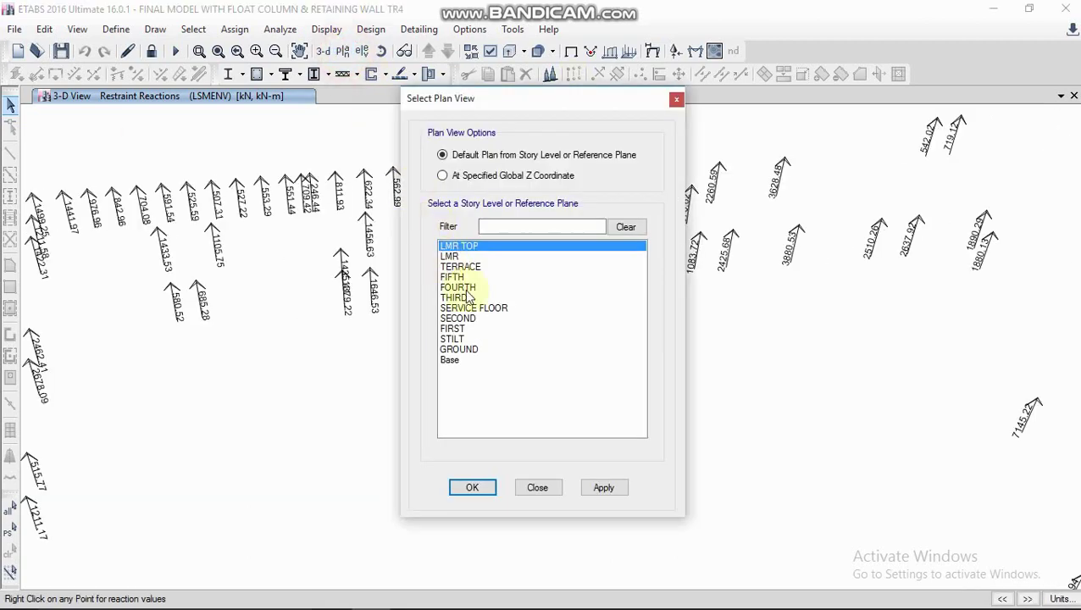
{"action": "left_click", "coordinate": [457, 339]}
{"action": "left_click", "coordinate": [604, 490]}
{"action": "left_click", "coordinate": [475, 490]}
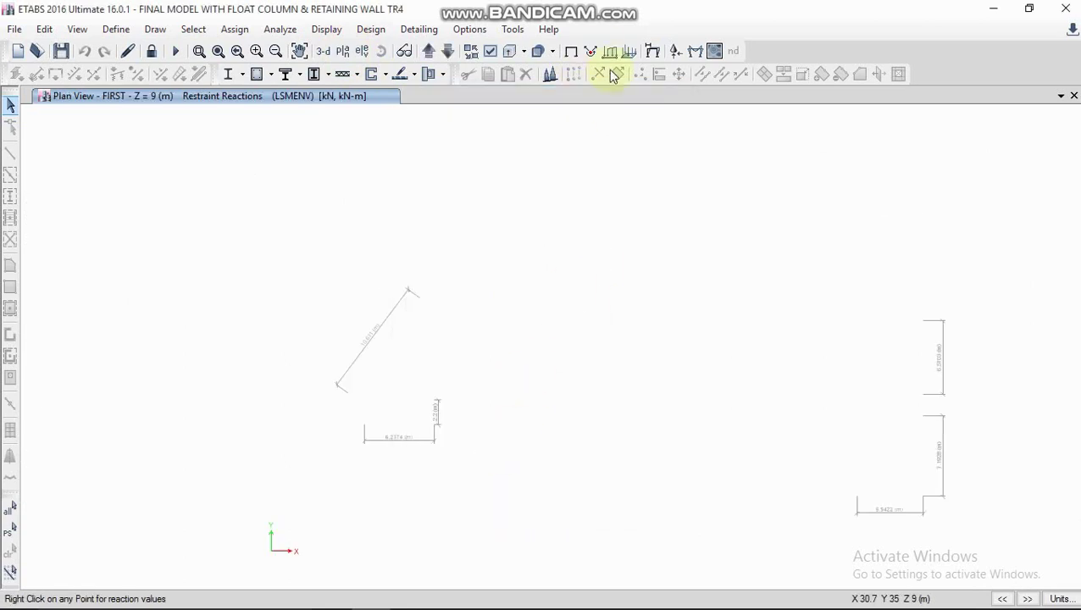